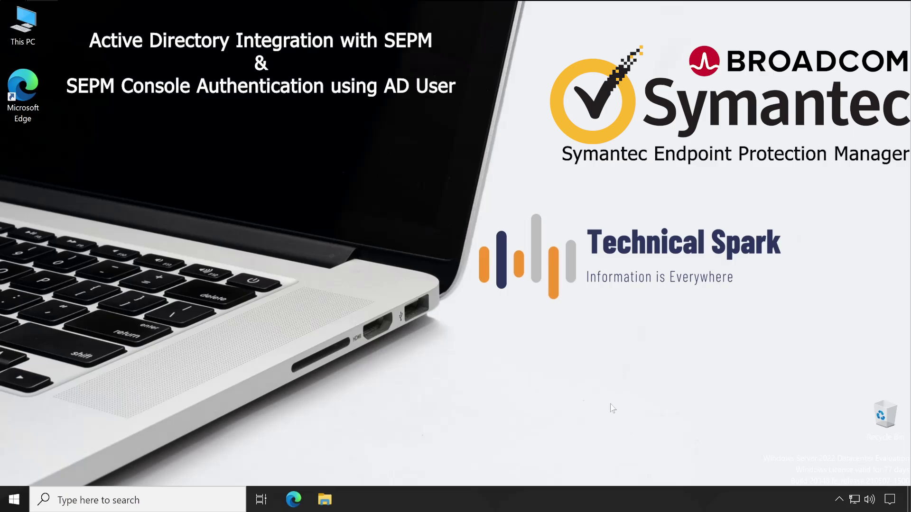
Open the file location of the Symantec Endpoint Protection Manager Start menu entry.
left_click(15, 500)
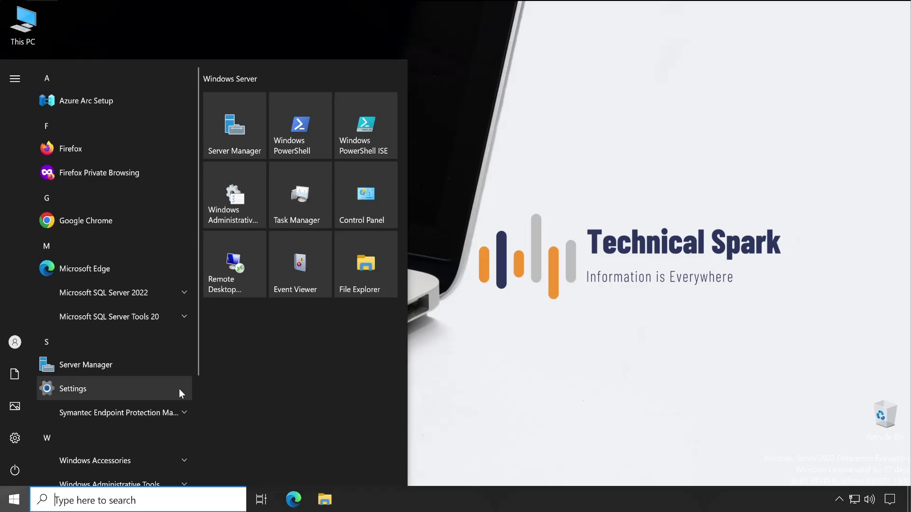
scroll(164, 368, "down", 2)
left_click(177, 351)
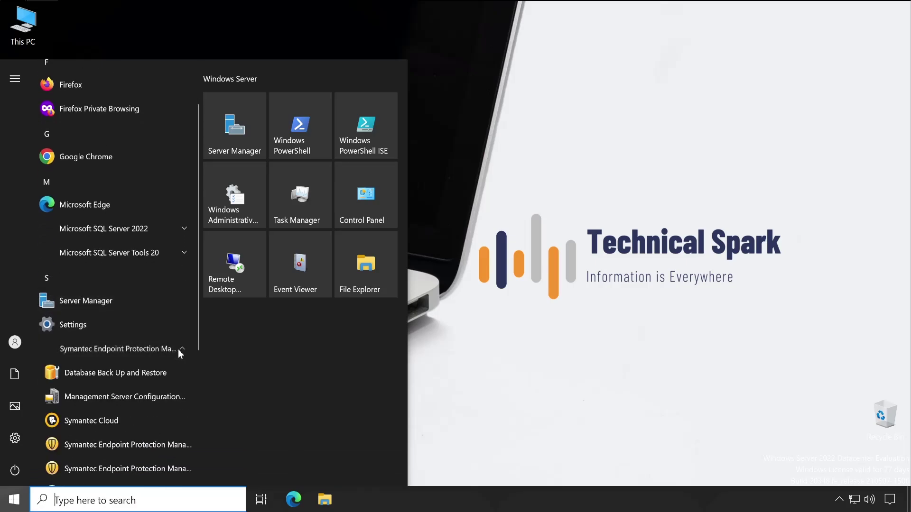
scroll(183, 413, "down", 1)
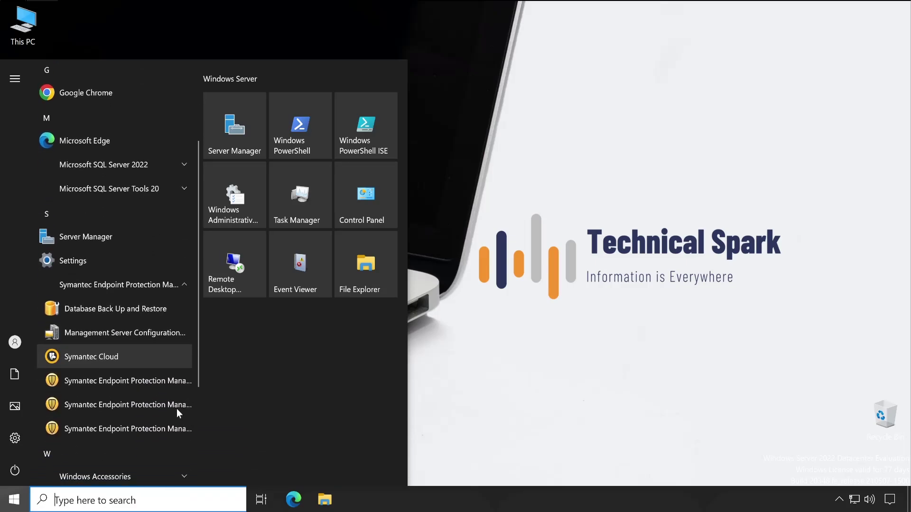
right_click(168, 385)
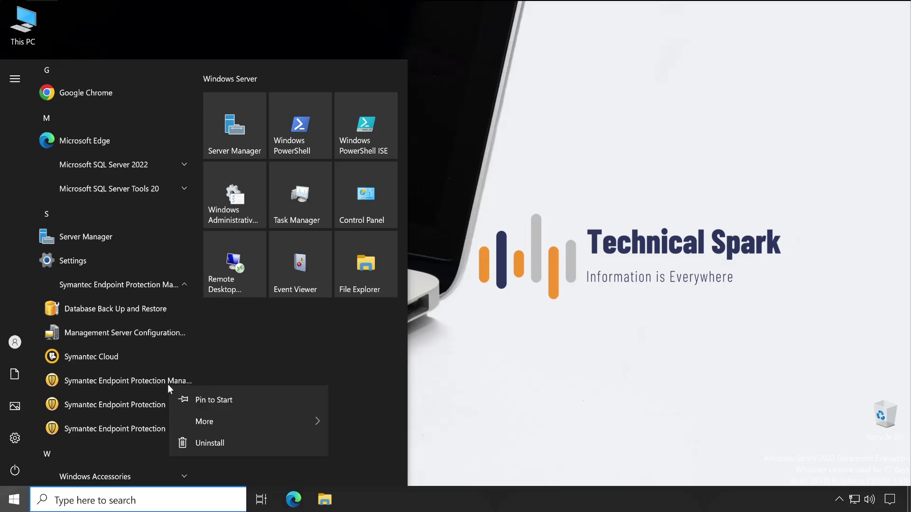
mouse_move(226, 422)
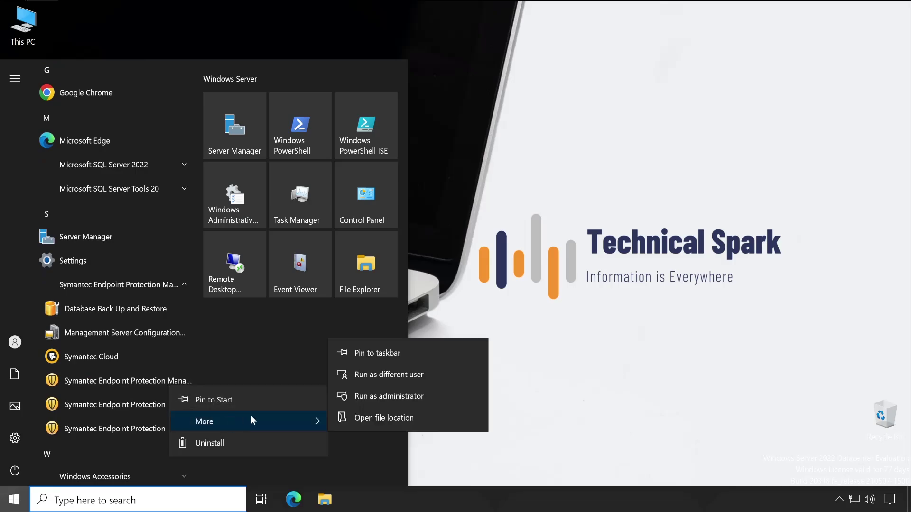
left_click(424, 417)
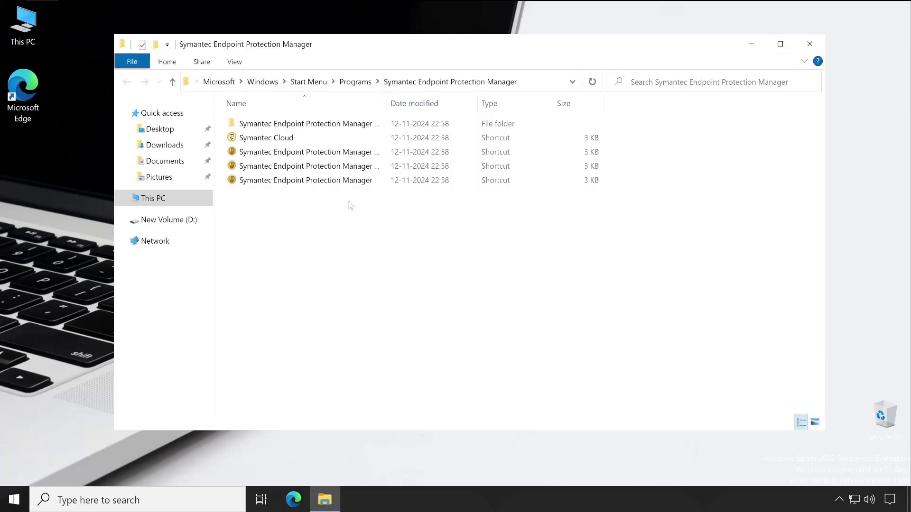
Copy the SEPM console shortcut and paste it onto the desktop.
double_click(388, 102)
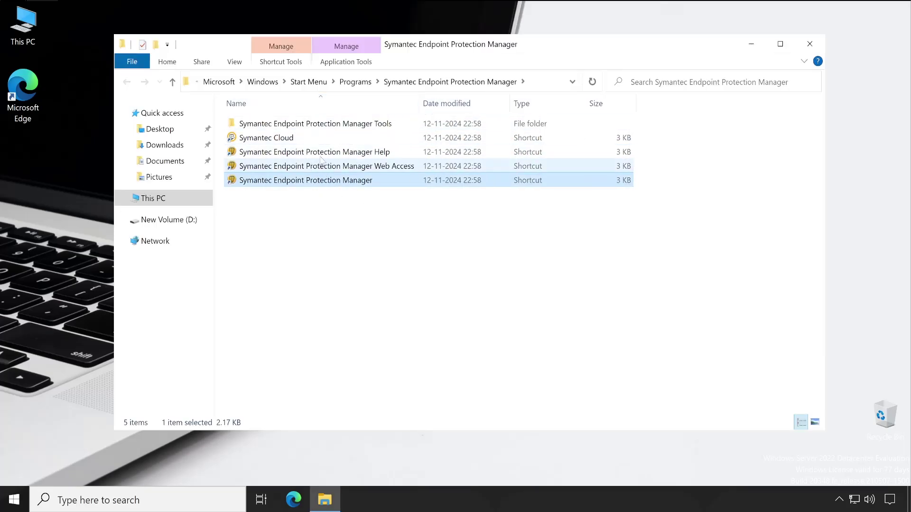
right_click(367, 184)
left_click(405, 321)
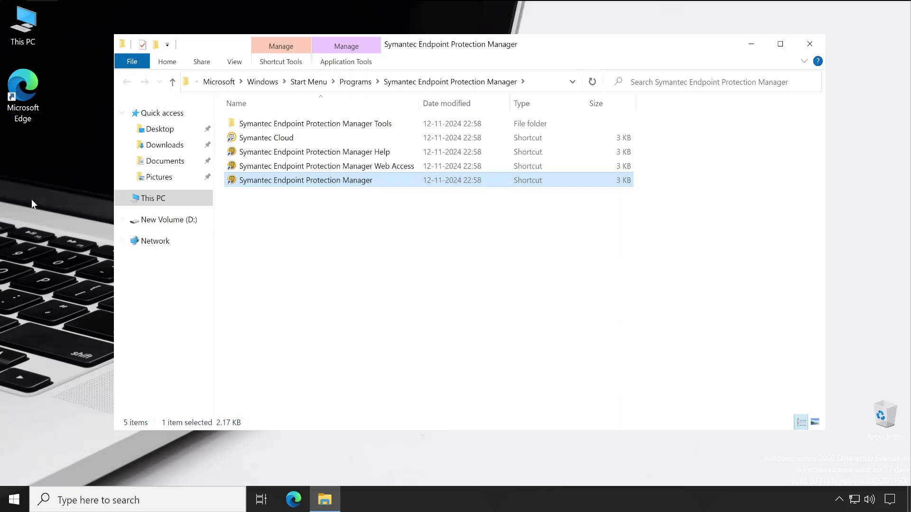
left_click(33, 195)
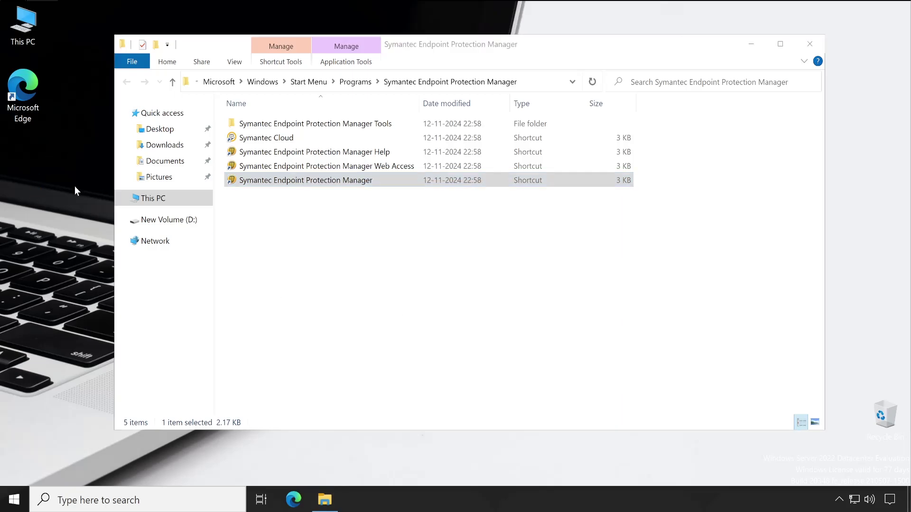
key("ctrl+v")
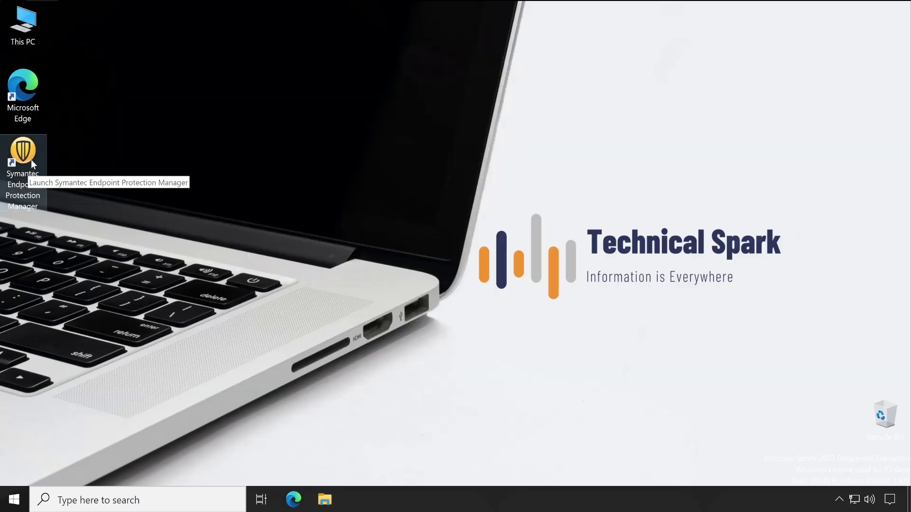
Launch the SEPM console logon window maximized, then open SEPM Web Access at localhost:9090 in Firefox.
left_click(30, 160)
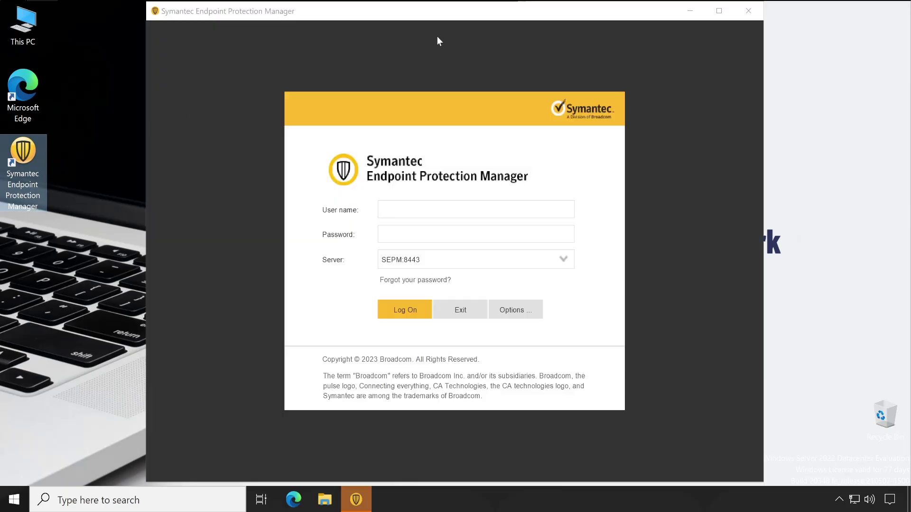
left_click(718, 14)
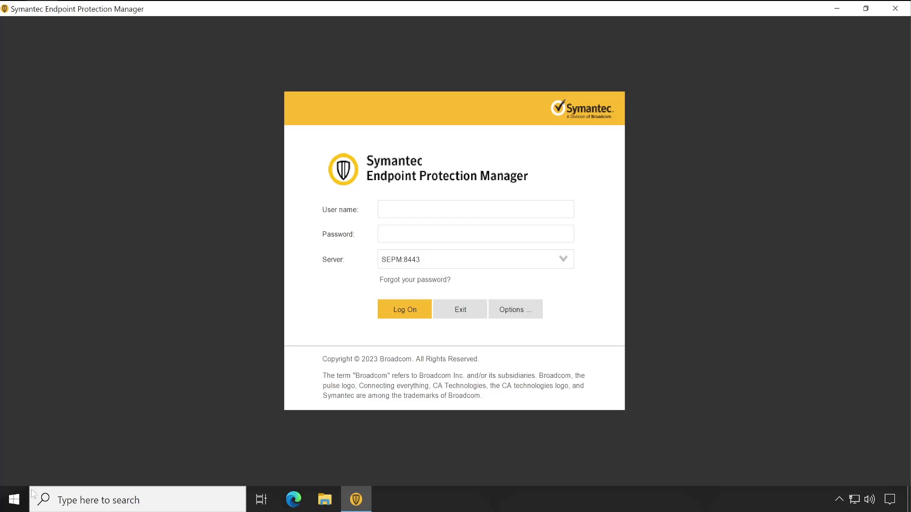
left_click(14, 500)
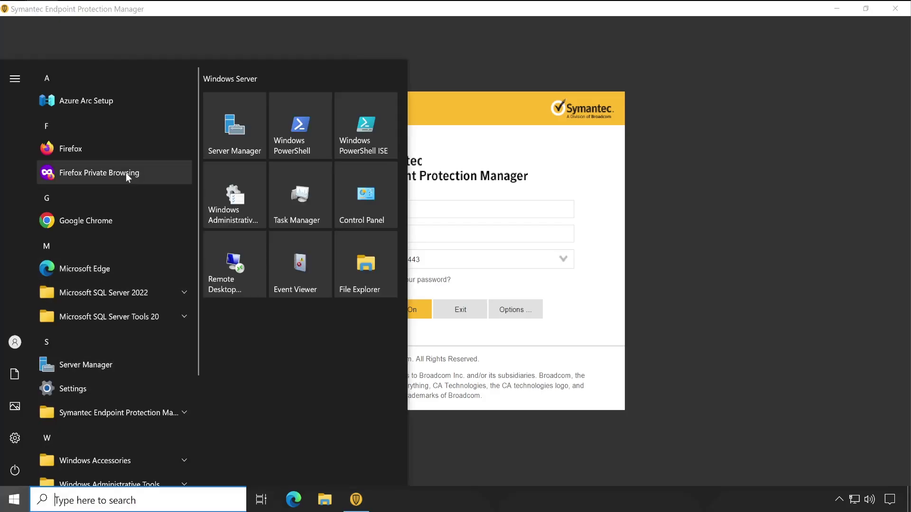
scroll(167, 357, "down", 3)
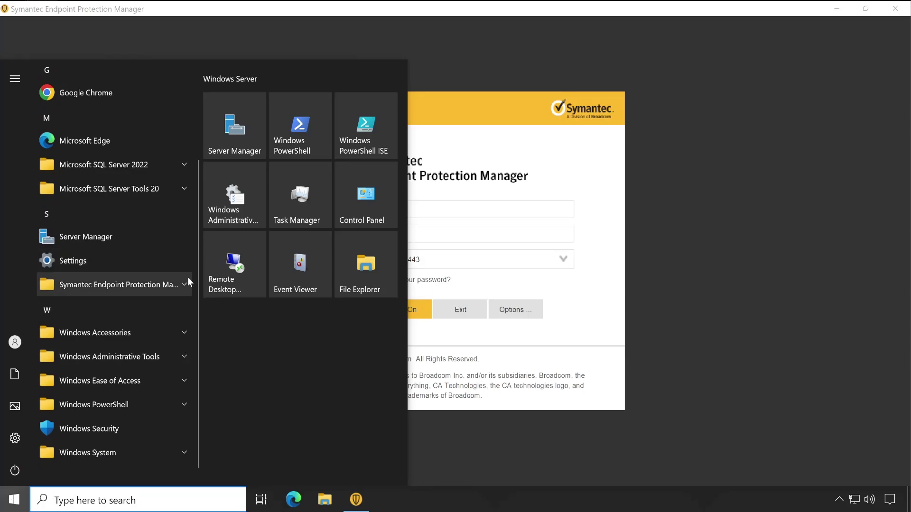
left_click(186, 281)
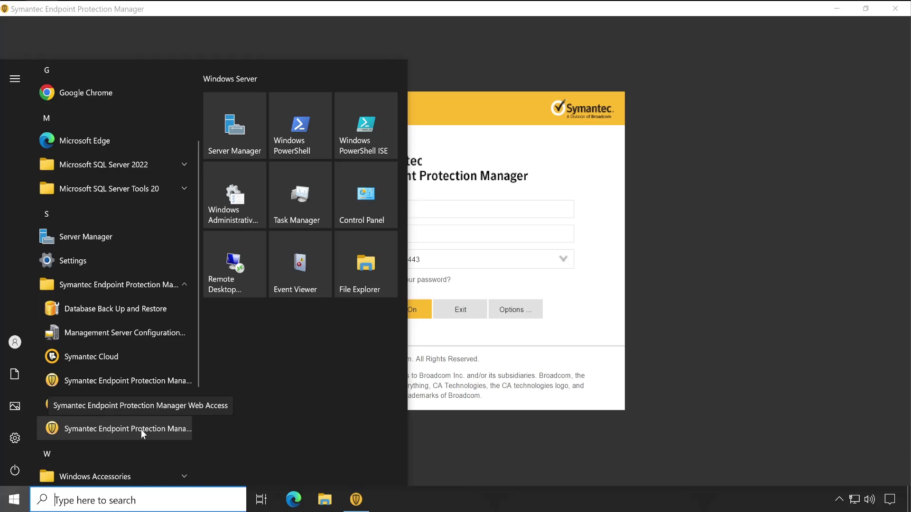
left_click(141, 429)
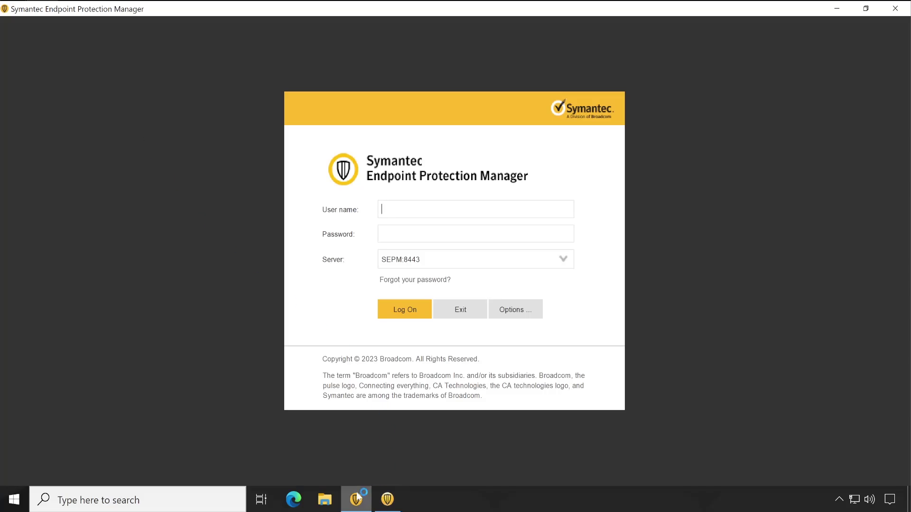
left_click(363, 498)
left_click(351, 455)
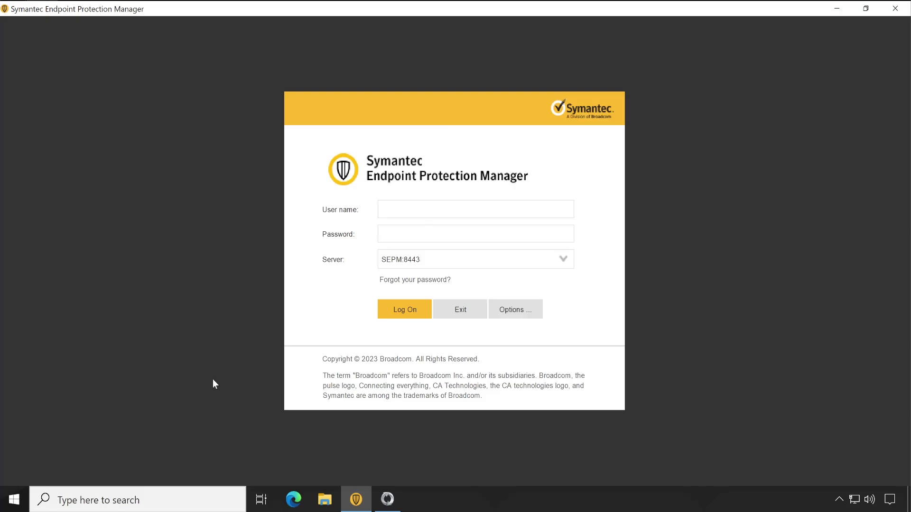
left_click(386, 500)
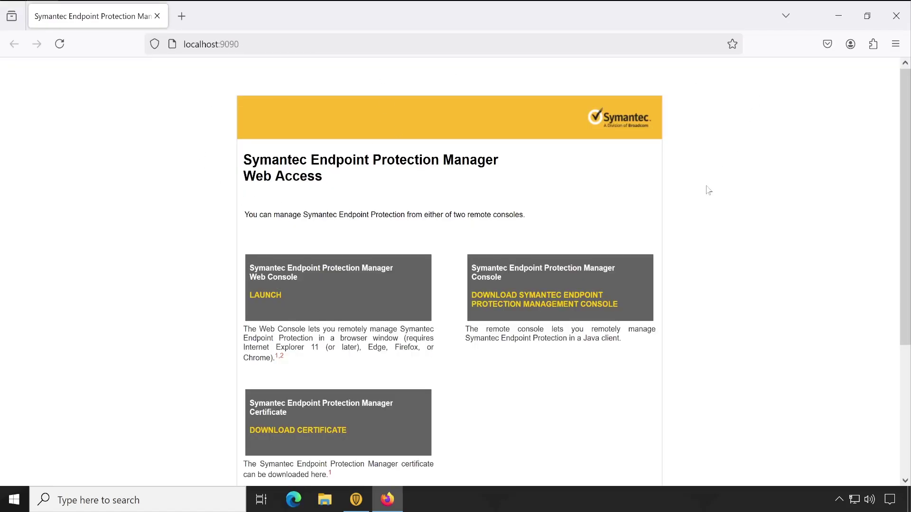
Launch the web console, check its cookie message and server address, then return to Web Access.
left_click(269, 296)
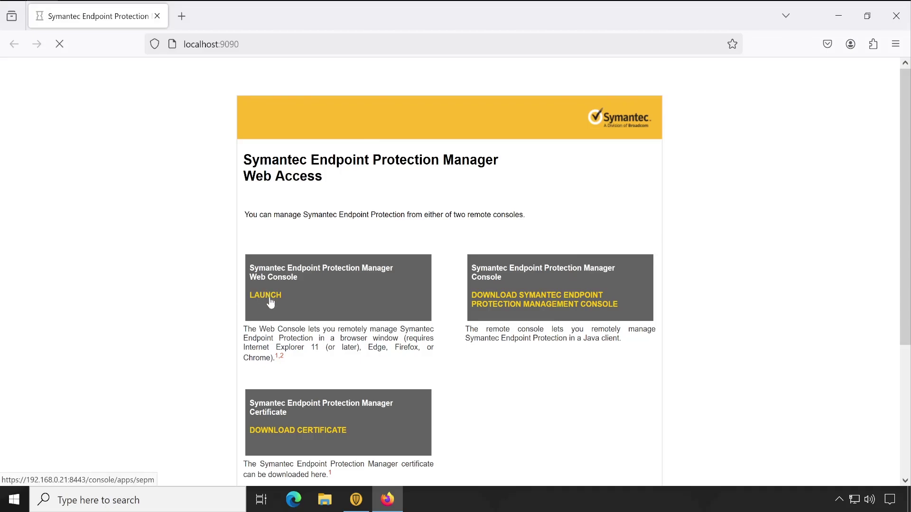
left_click_drag(250, 295, 437, 287)
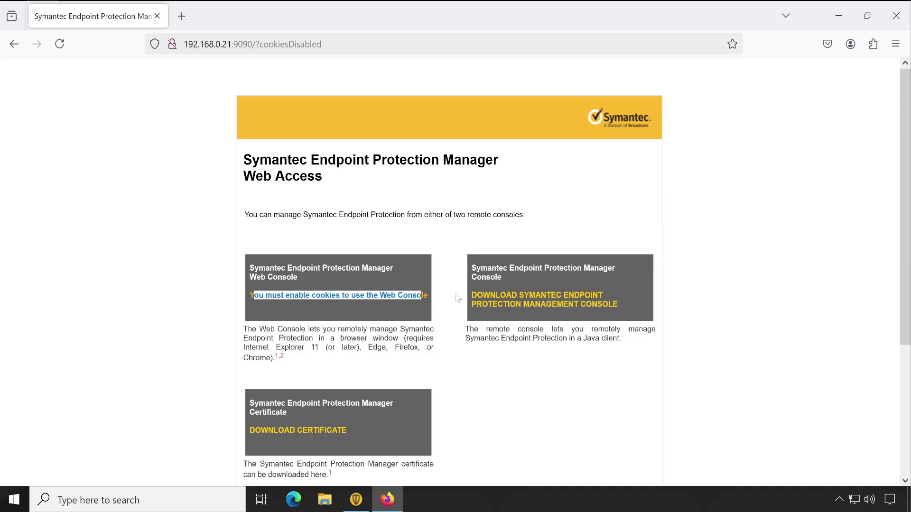
left_click(153, 287)
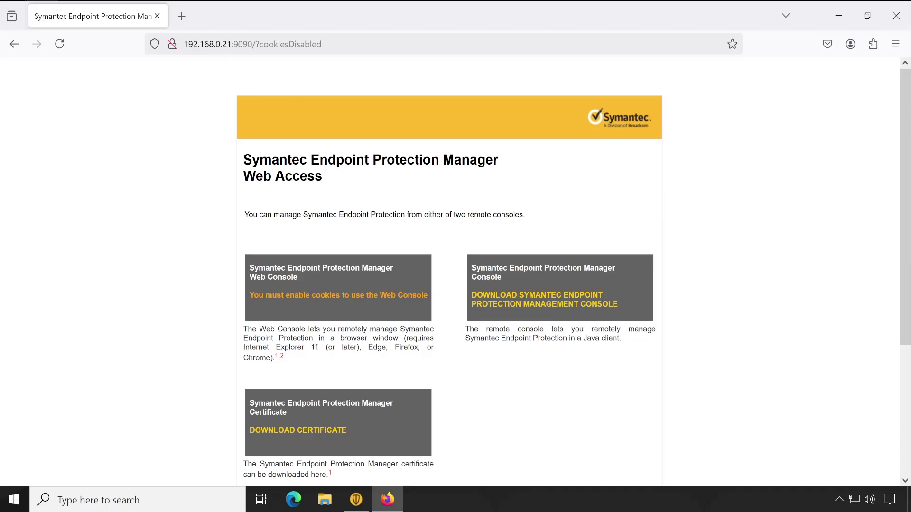
left_click_drag(184, 44, 252, 44)
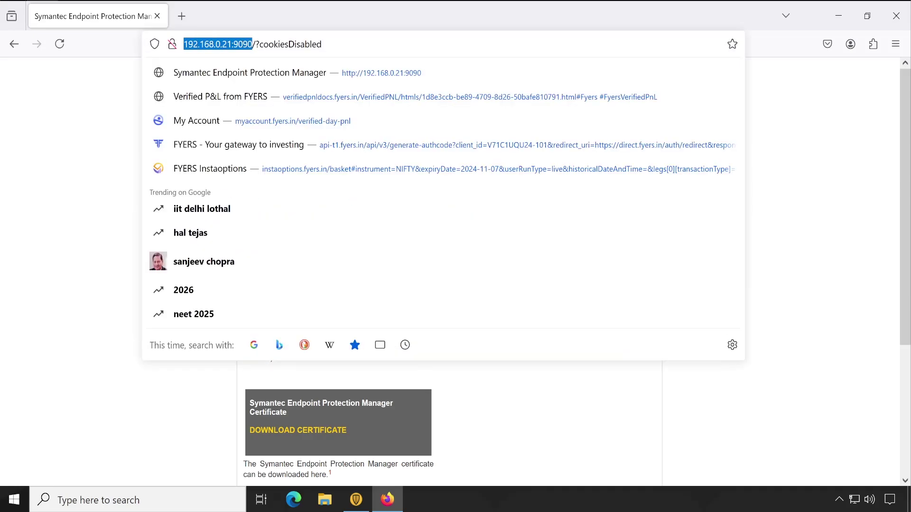
left_click(76, 126)
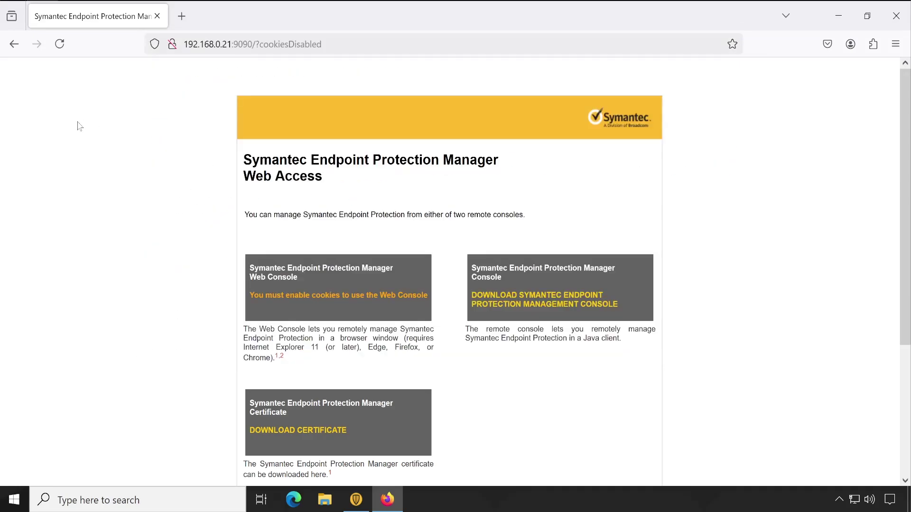
left_click(14, 44)
left_click(896, 43)
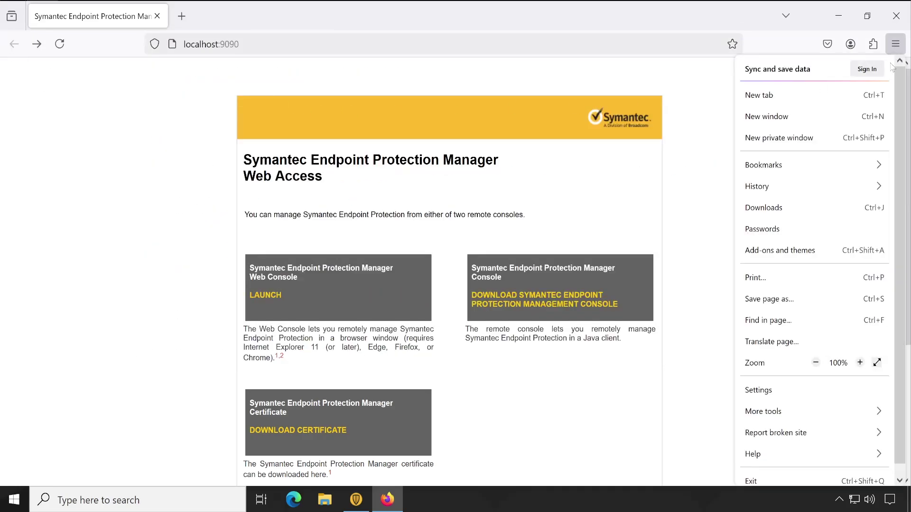
left_click(778, 396)
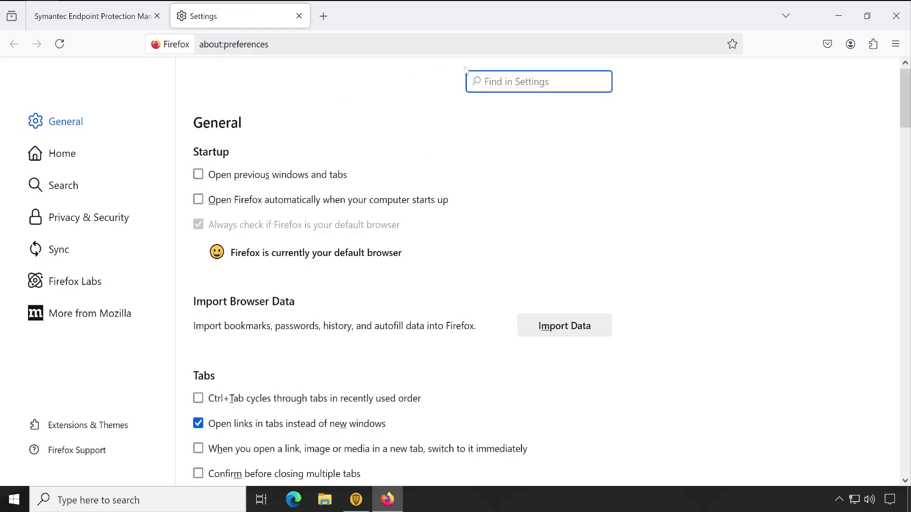
type("coo")
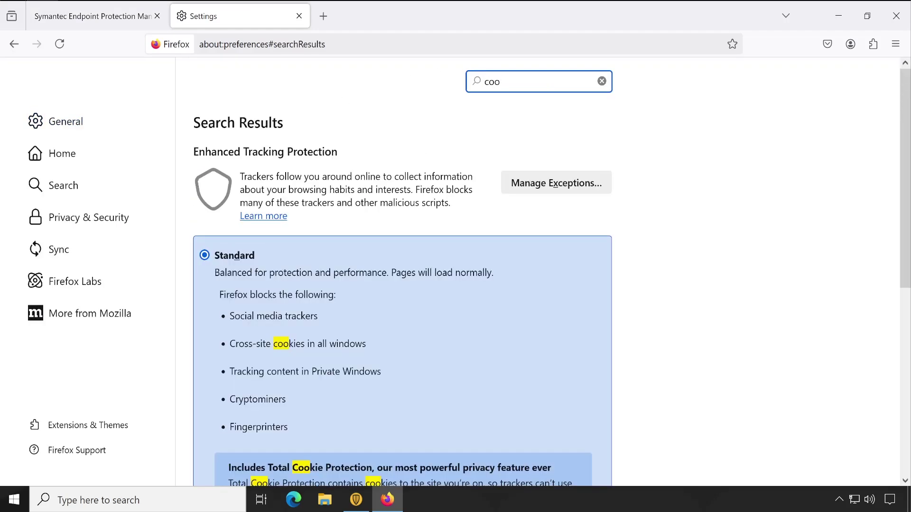
left_click(556, 182)
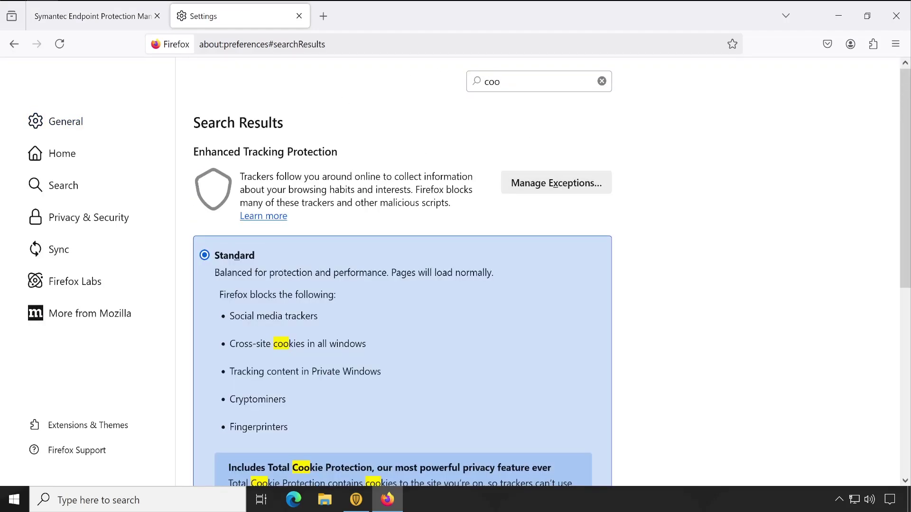
type("https://192.168.0.21:9090")
left_click(616, 204)
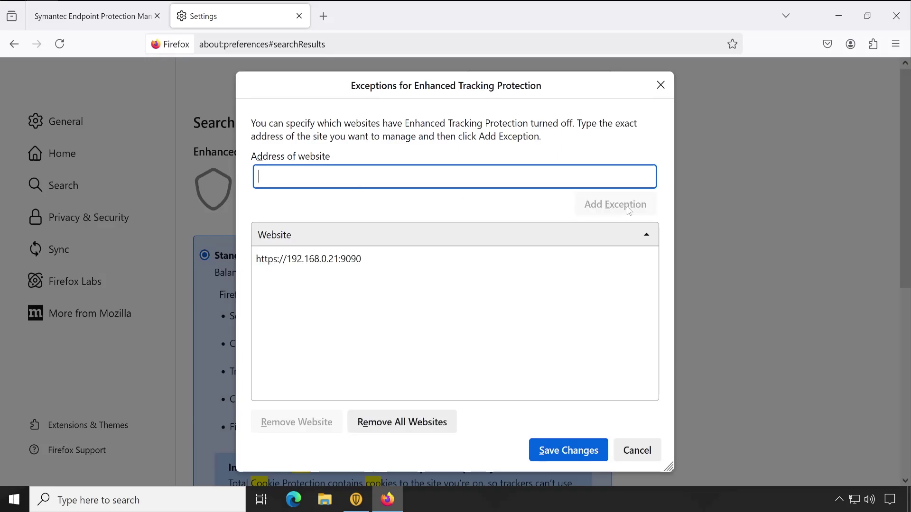
left_click(554, 455)
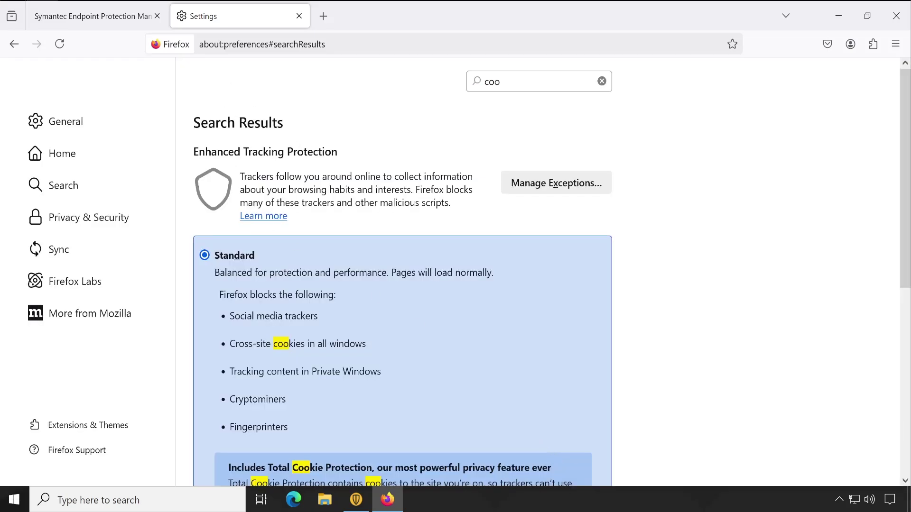
left_click(299, 16)
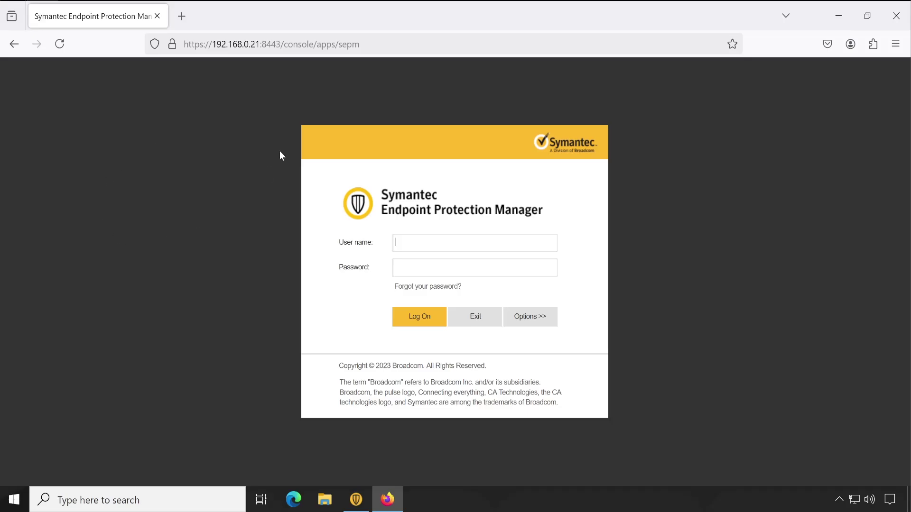
Restore the Firefox window to a smaller size and reposition it.
double_click(306, 11)
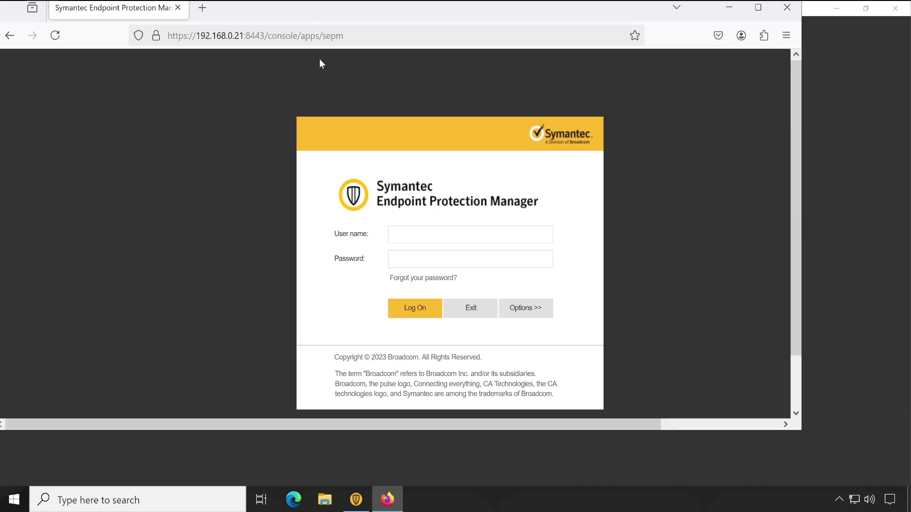
left_click_drag(584, 15, 613, 89)
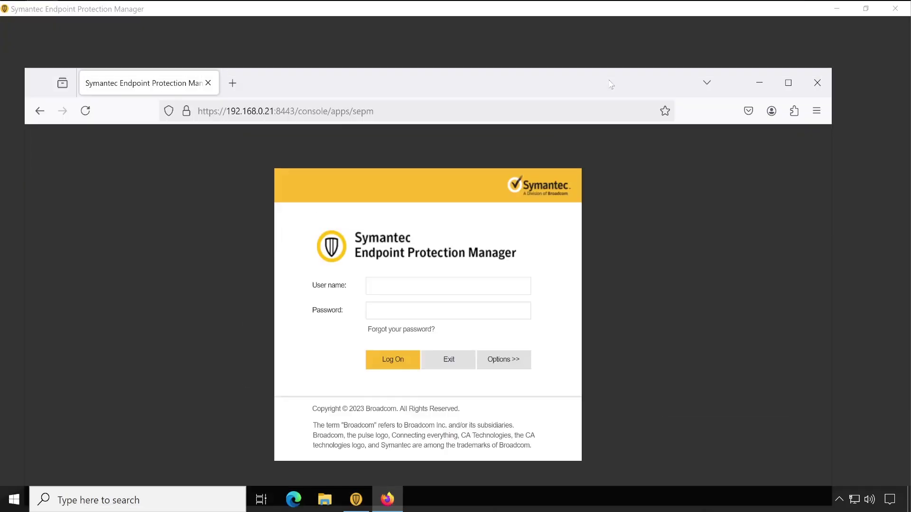
left_click_drag(383, 89, 414, 52)
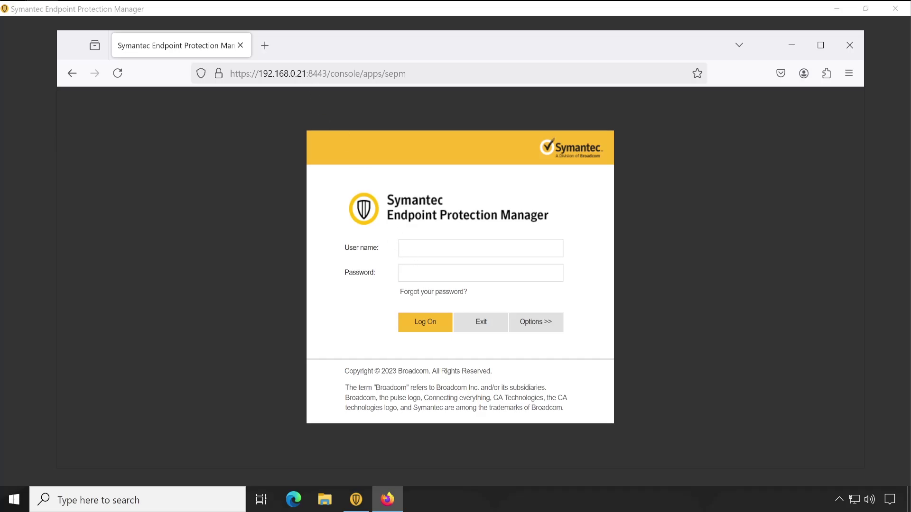
Inspect the 192.168.0.21:8443/console/apps/sepm web address in the address bar.
left_click_drag(323, 74, 66, 199)
left_click(291, 92)
left_click_drag(327, 74, 251, 74)
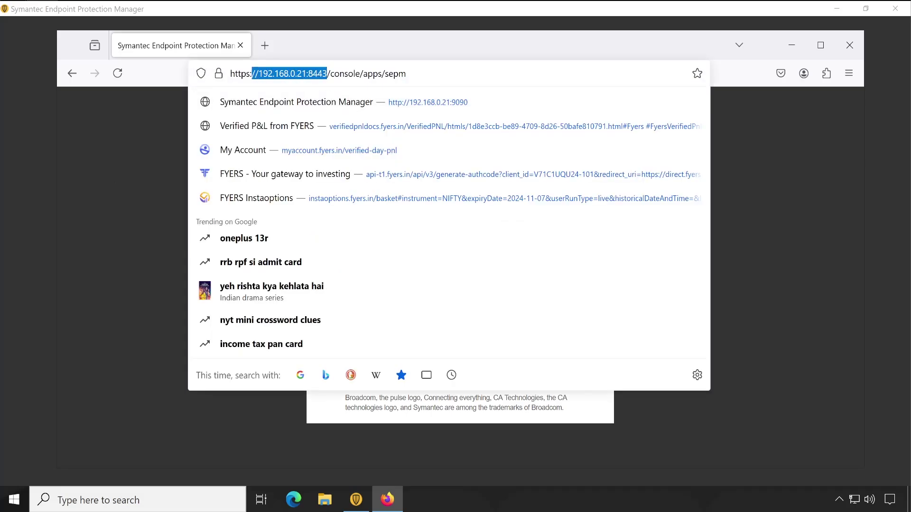
left_click(407, 73)
left_click_drag(407, 73, 230, 74)
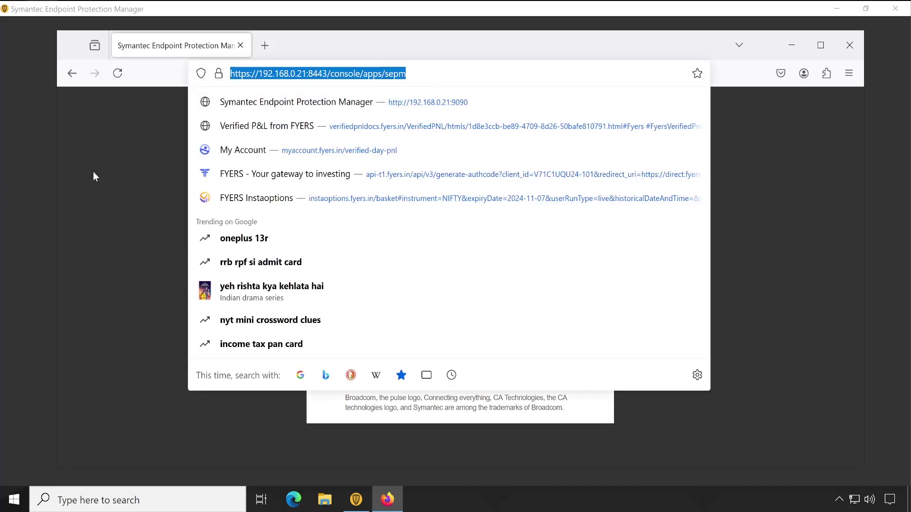
left_click(155, 177)
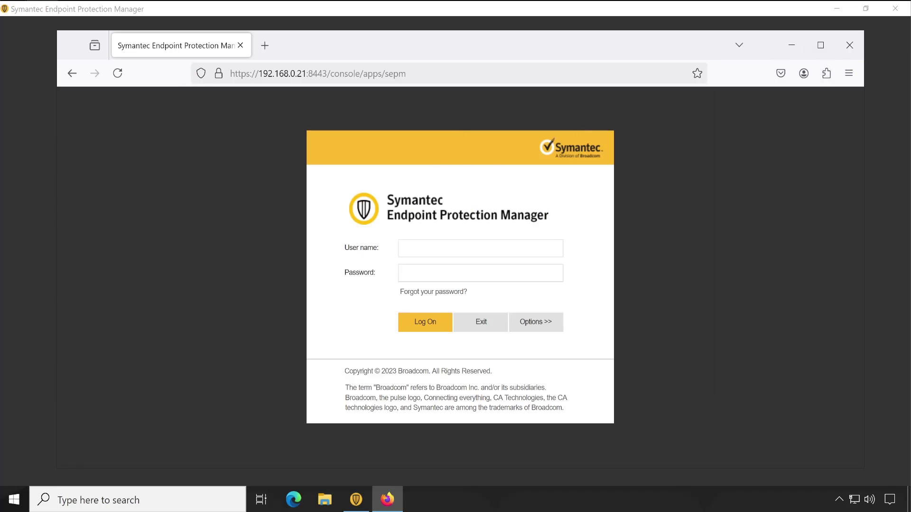
left_click(318, 74)
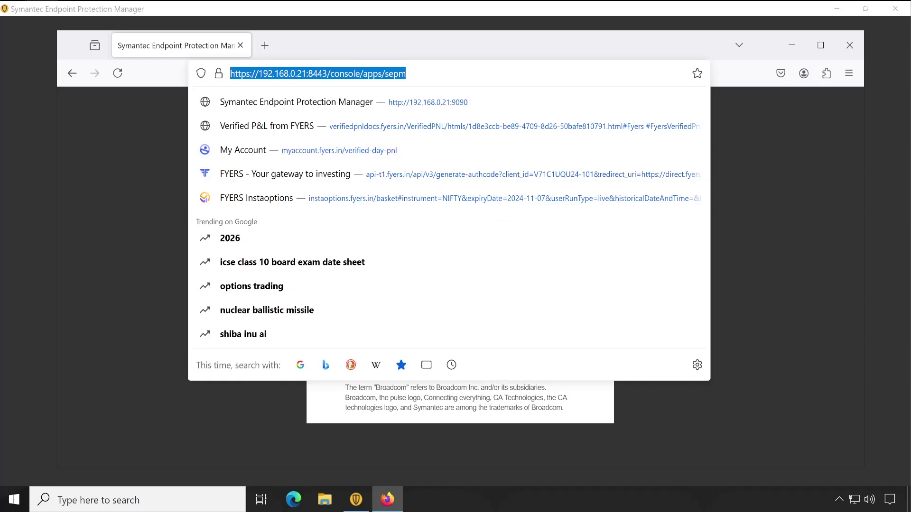
left_click(142, 164)
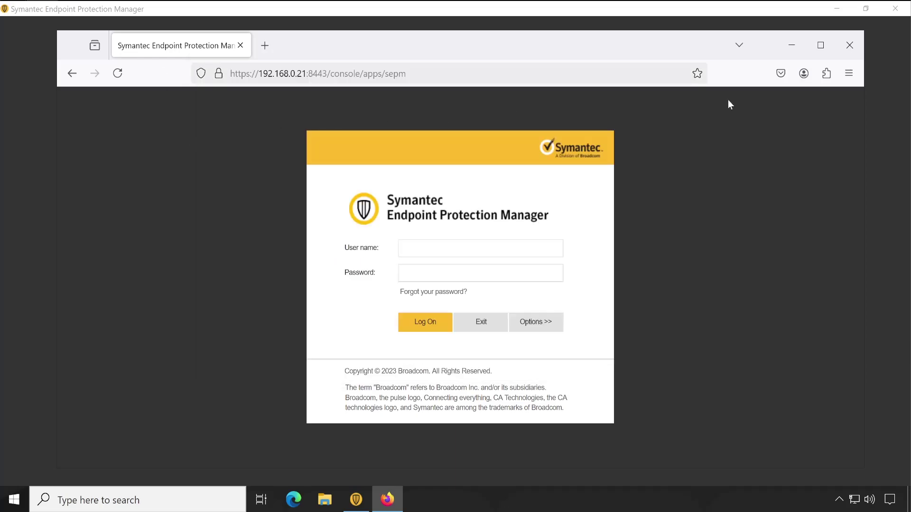
Close Firefox and log on to the SEPM console as Admin with the account password.
left_click(849, 45)
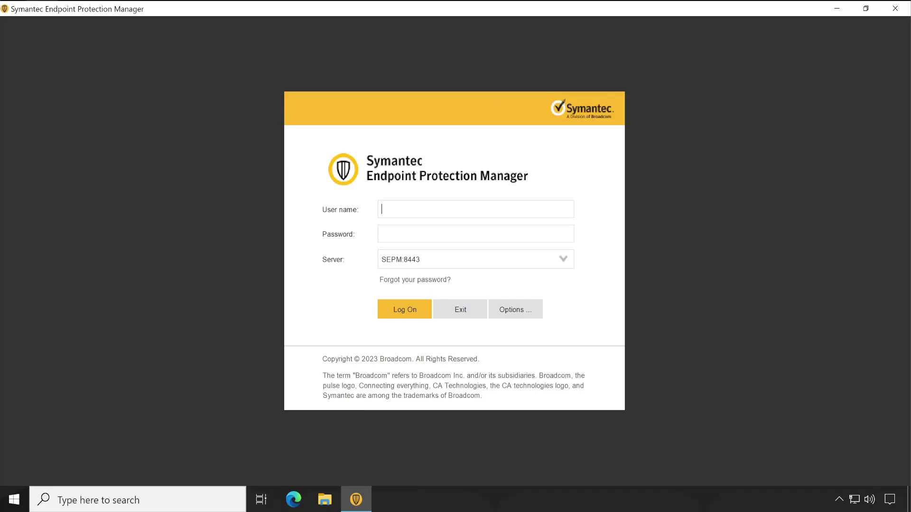
type("Admin")
key("Tab")
type("P@ssw0rd1234")
left_click(404, 311)
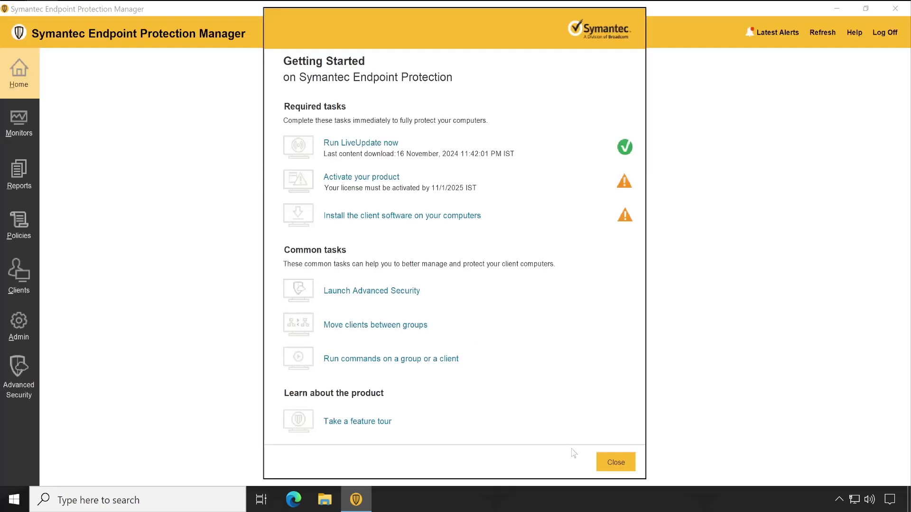
Dismiss Getting Started and open the SEPM server properties from Admin > Servers at Directory Servers.
left_click(615, 463)
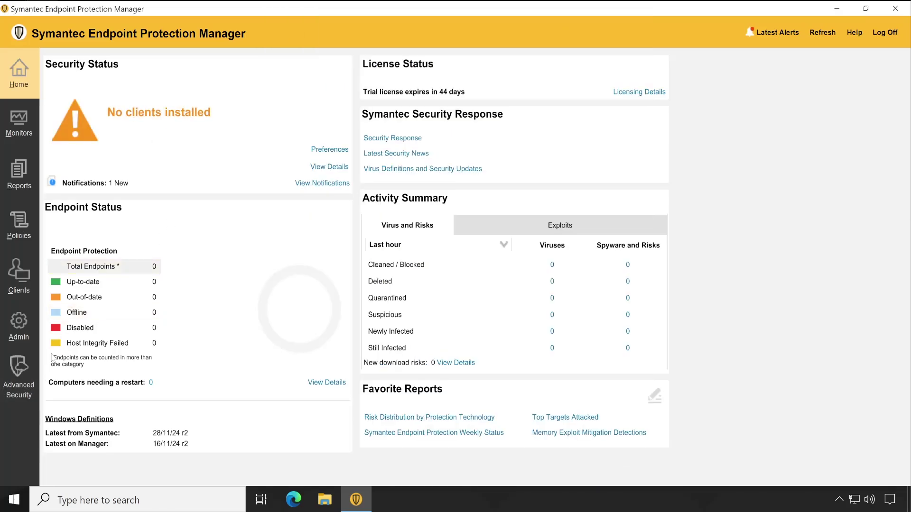
left_click(18, 328)
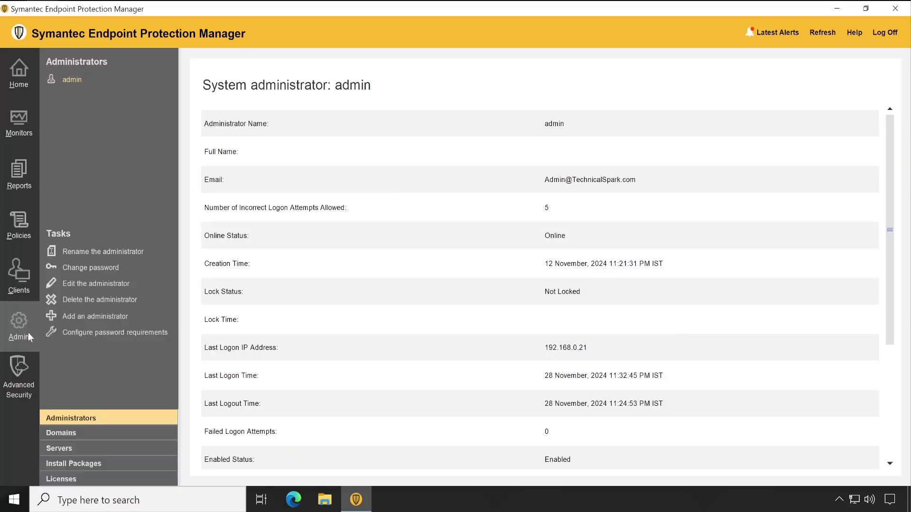
left_click(74, 448)
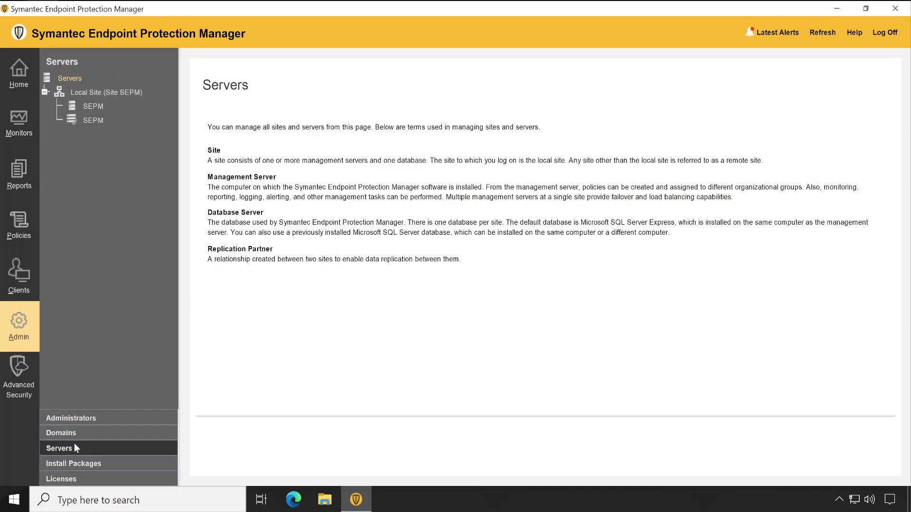
left_click(92, 109)
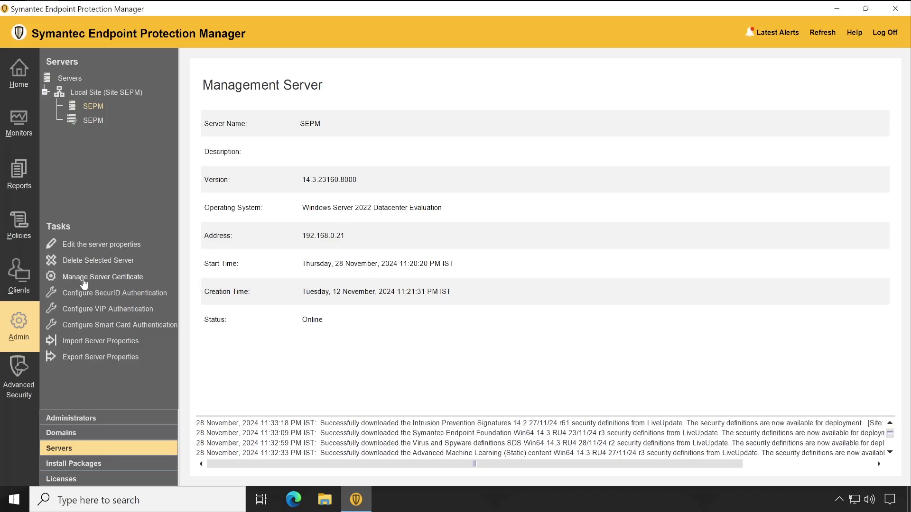
left_click(81, 246)
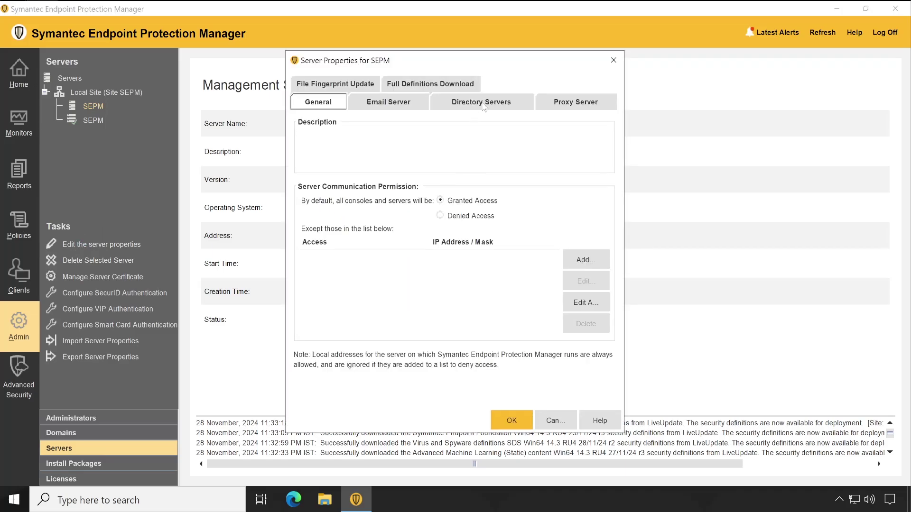
left_click(484, 108)
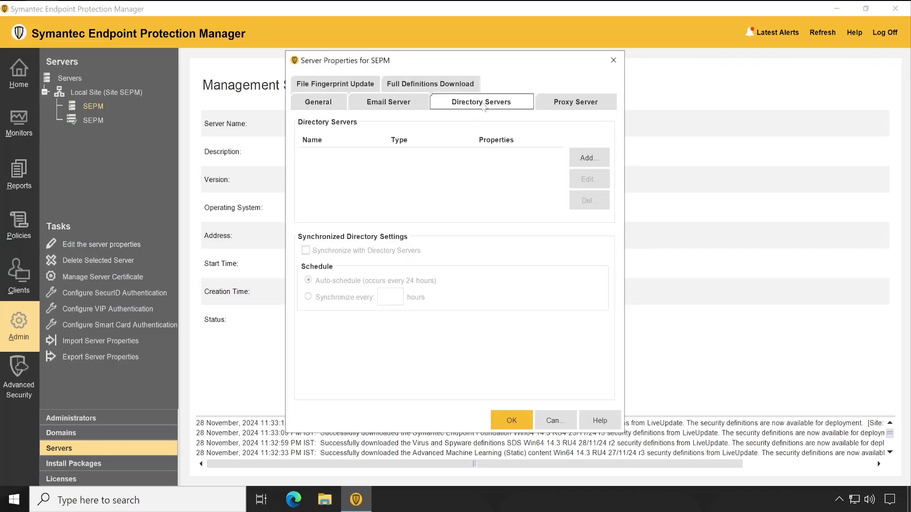
Begin a new directory server entry with Active Directory as the server type.
left_click(595, 159)
left_click(462, 172)
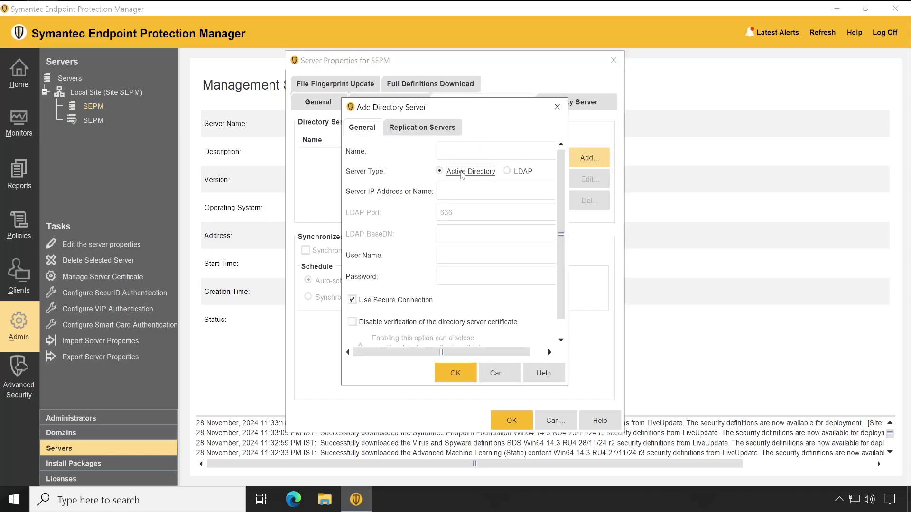
left_click(474, 151)
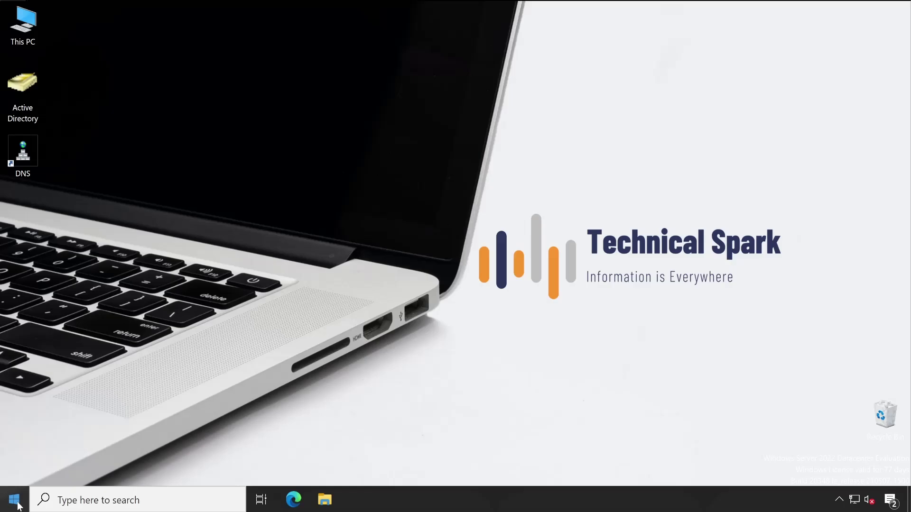
Start a Command Prompt by running cmd from the Win+X Run dialog.
right_click(18, 502)
left_click(92, 443)
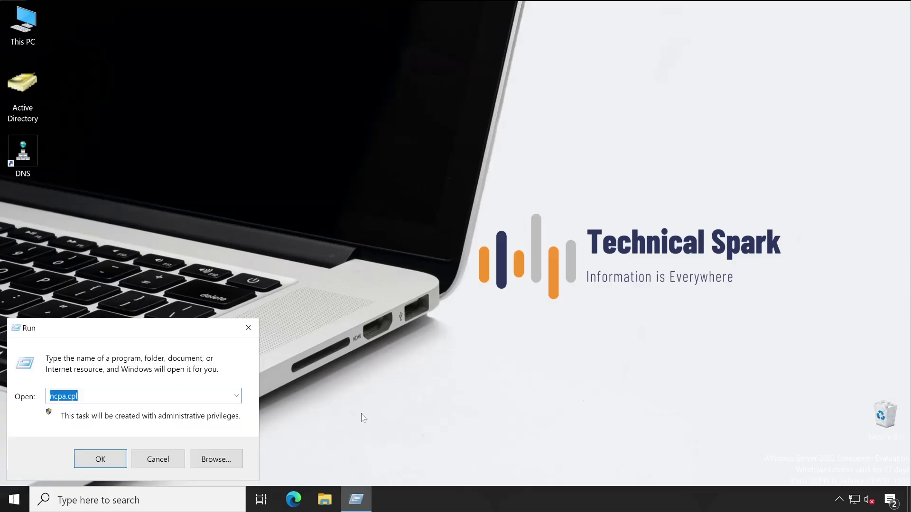
type("cmd")
key("Return")
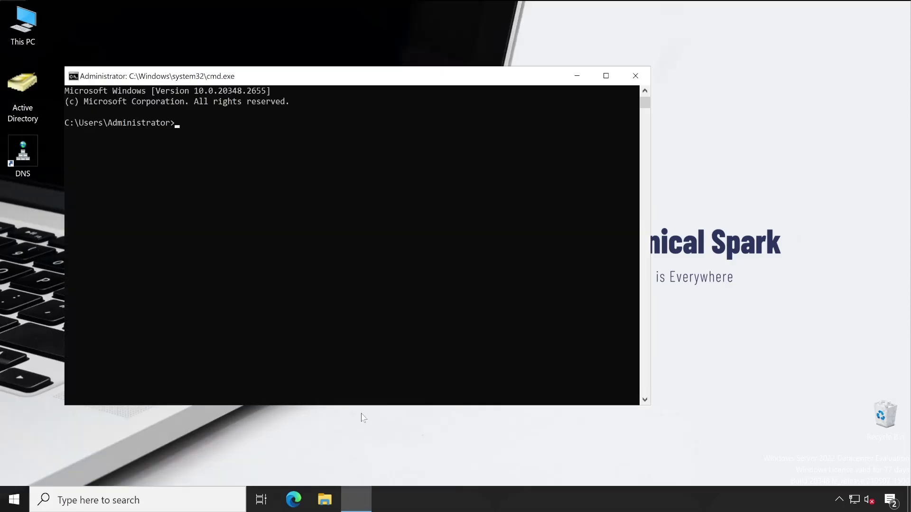
Run ipconfig /all and copy the domain controller's IPv4 address 192.168.0.10.
type("ipconfig /all")
key("Return")
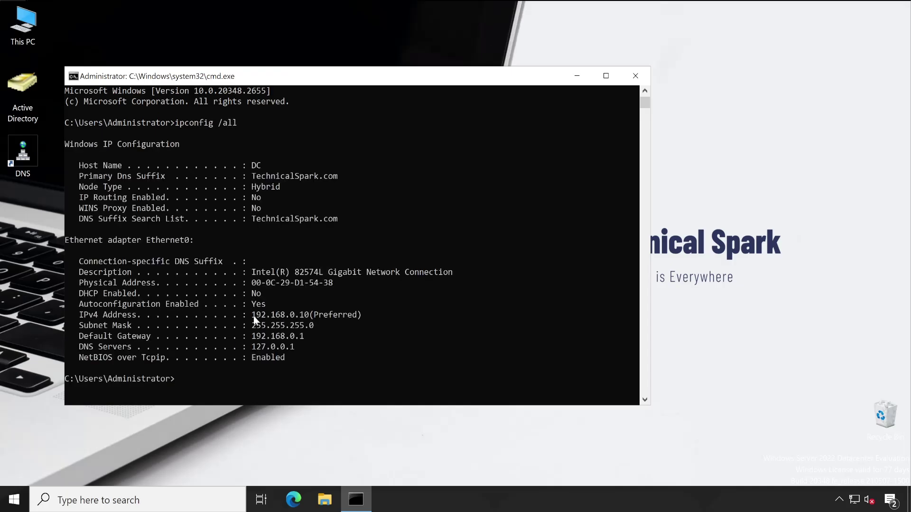
left_click_drag(255, 314, 307, 320)
key("ctrl+c")
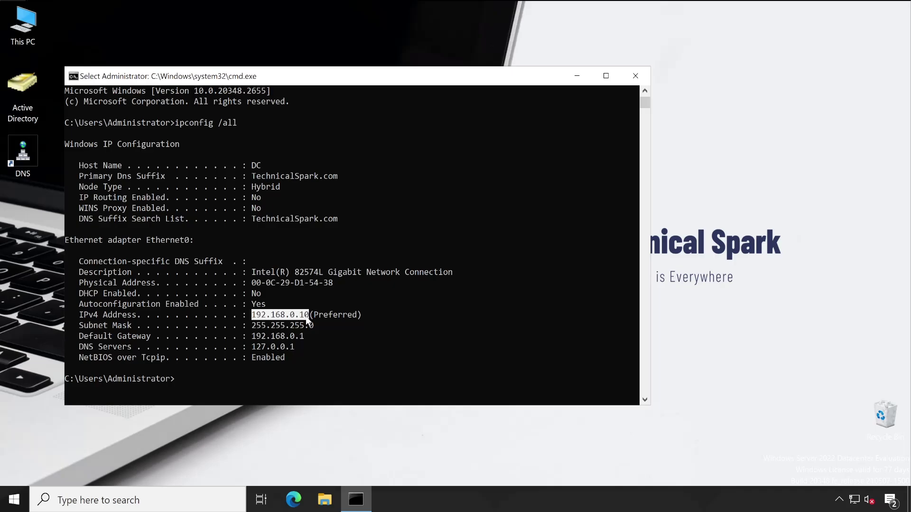
right_click(347, 318)
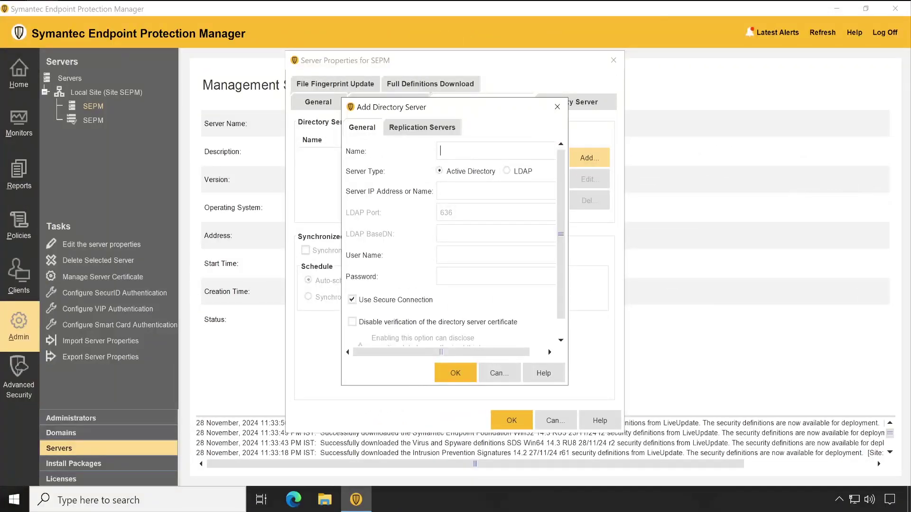
Enter server address 192.168.0.10, name 'AD Server' and user name Administrator.
key("ctrl+v")
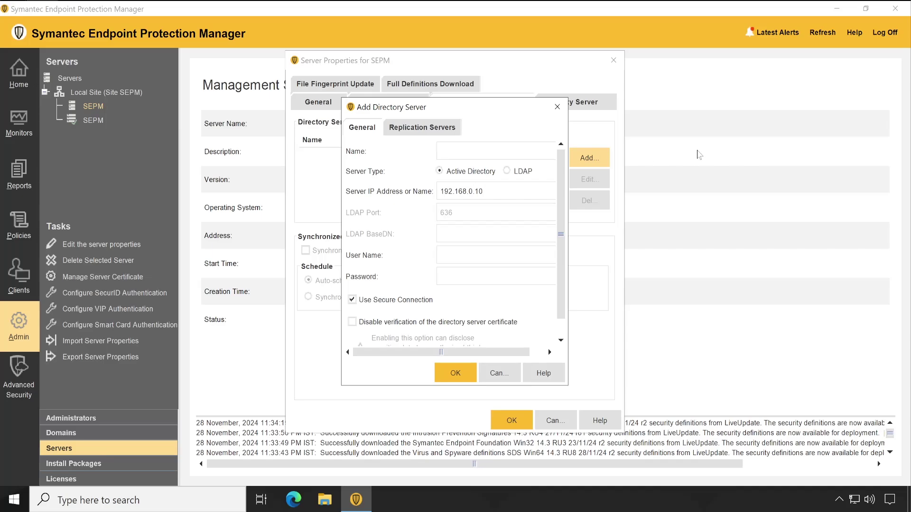
type("AD Server")
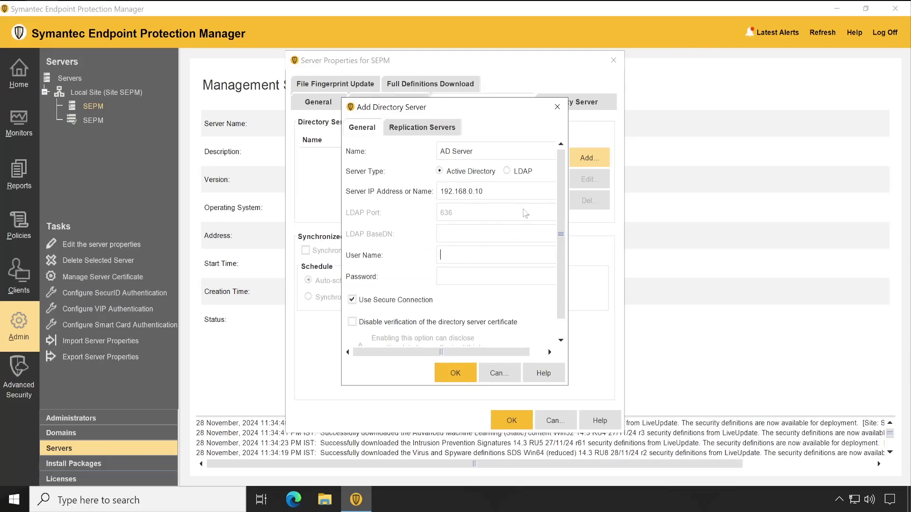
type("Administa")
key("BackSpace")
type("rator")
key("Tab")
Enter the domain administrator's password and submit the directory server form.
type("Passord1")
scroll(501, 223, "down", 1)
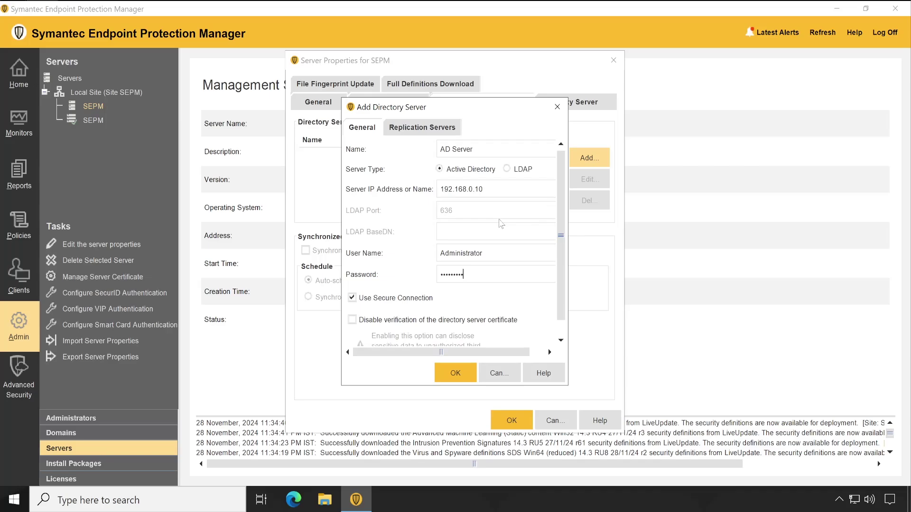
scroll(424, 323, "down", 1)
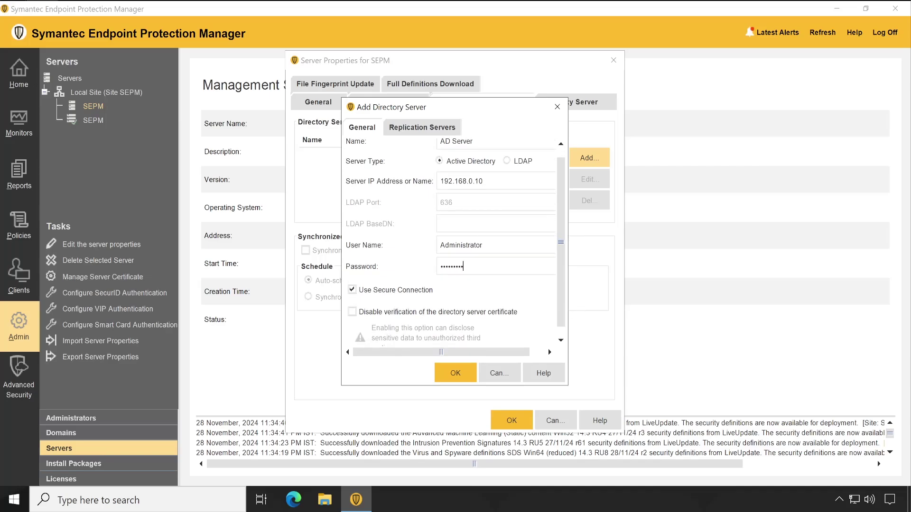
scroll(562, 273, "down", 1)
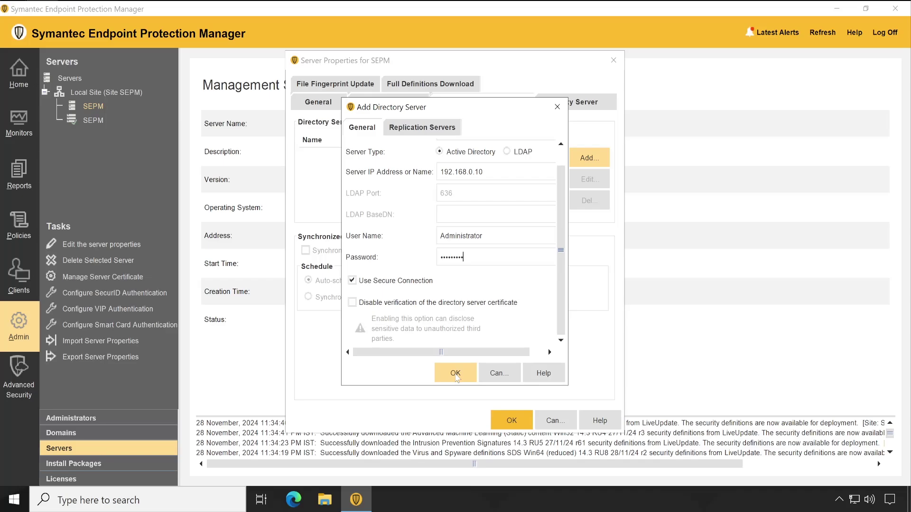
left_click(456, 374)
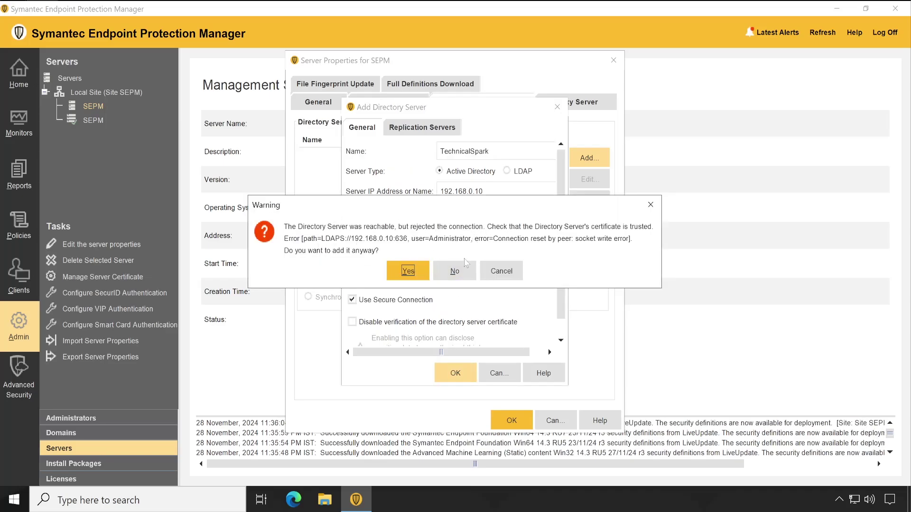
Add the TechnicalSpark directory server at 192.168.0.10 with Use Secure Connection turned off.
left_click(518, 275)
left_click(403, 304)
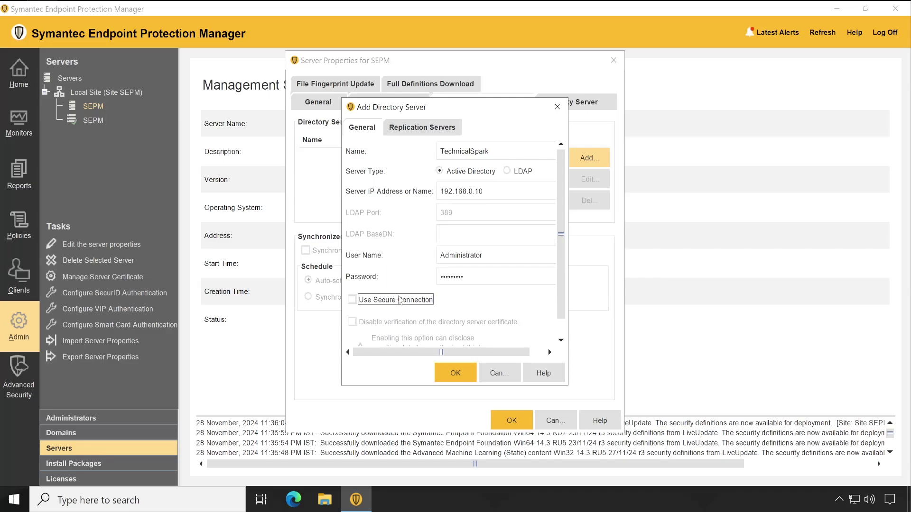
left_click(456, 376)
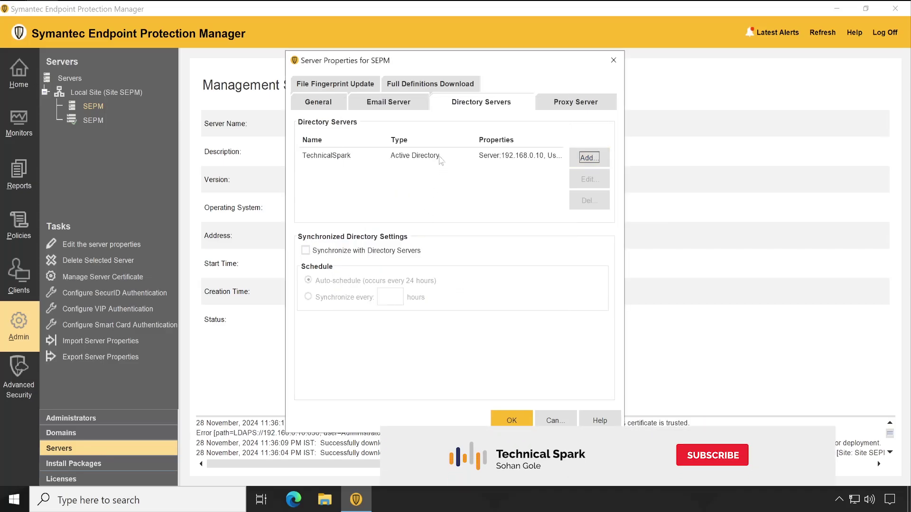
left_click_drag(458, 71, 342, 37)
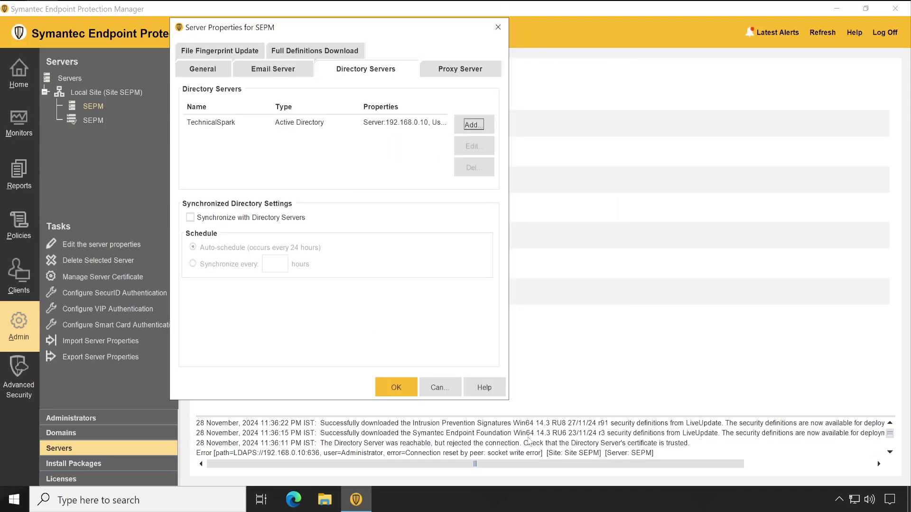
left_click_drag(377, 34, 524, 60)
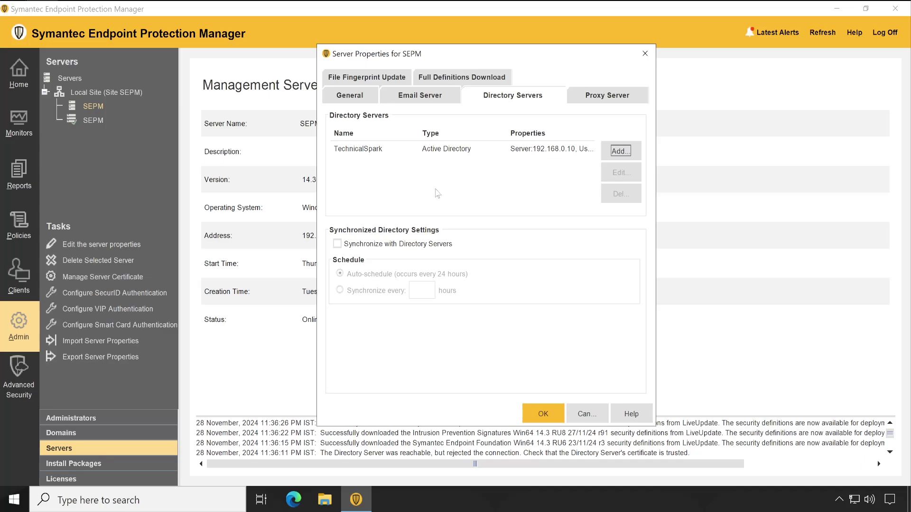
Enable directory server synchronization every 4 hours and save the server properties.
left_click(337, 244)
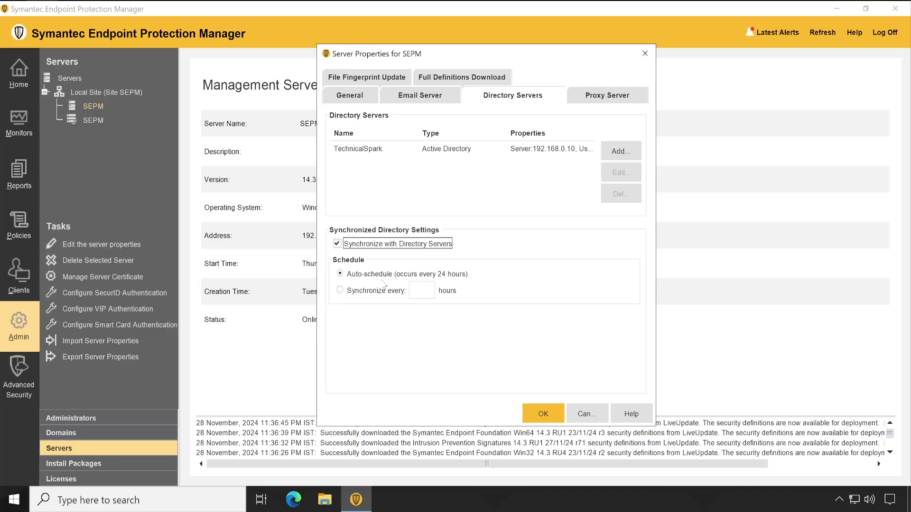
left_click(351, 290)
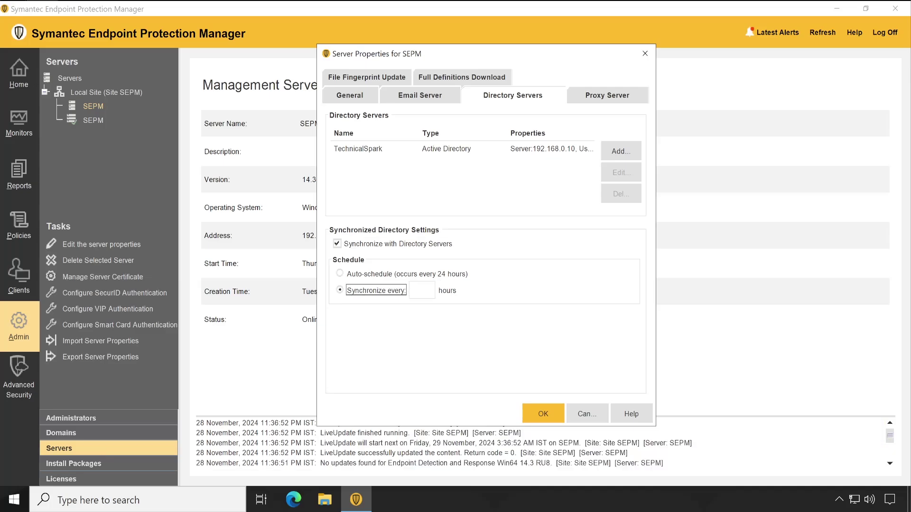
key("Tab")
left_click(543, 415)
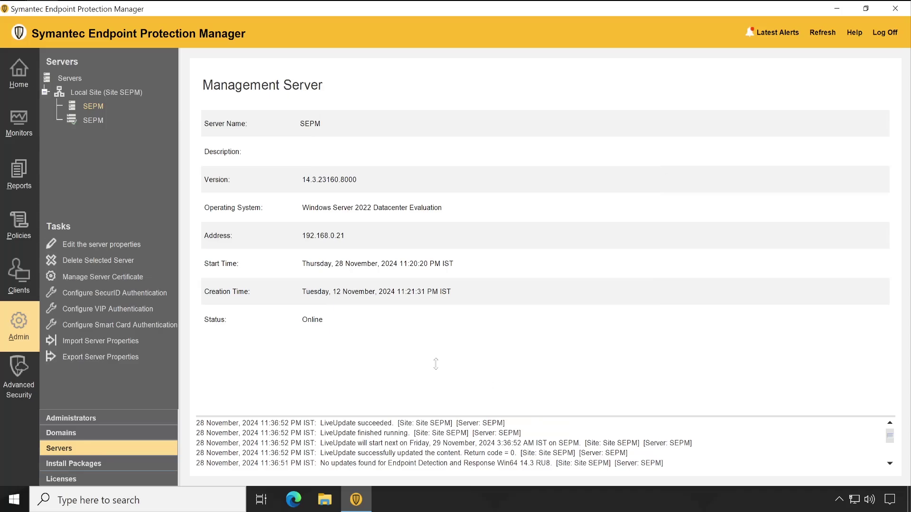
Reopen the server properties and check the TechnicalSpark directory server entry, then close them.
left_click(112, 244)
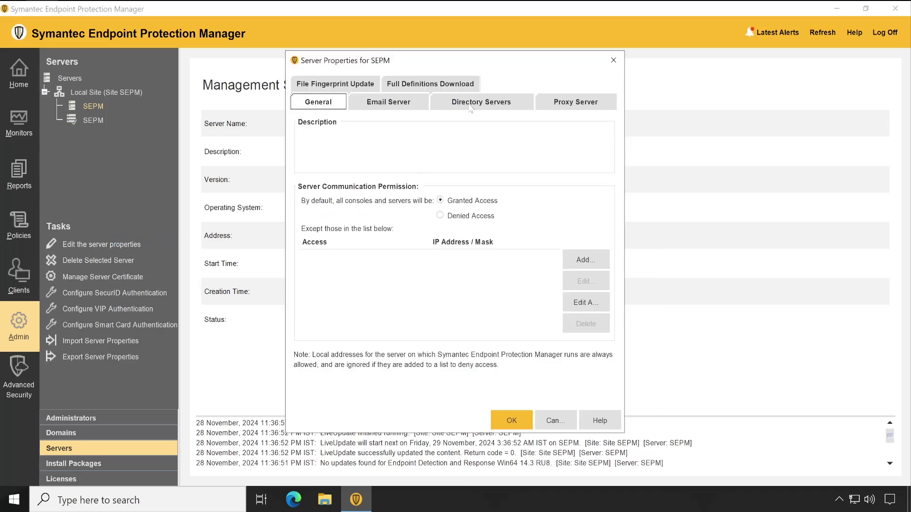
left_click(470, 107)
left_click(434, 156)
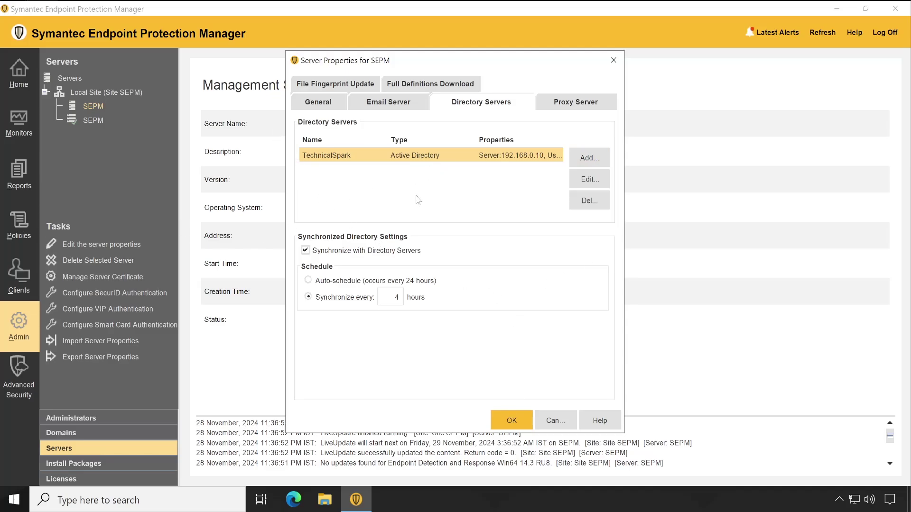
left_click(519, 418)
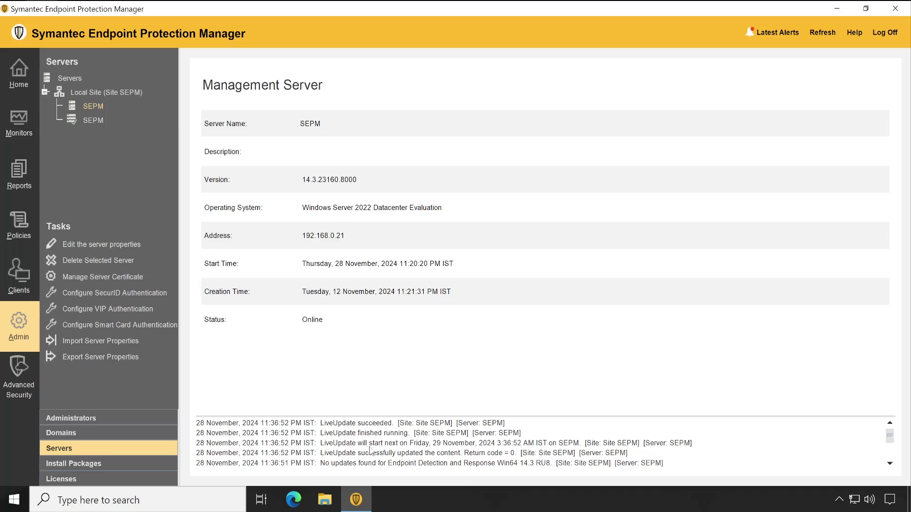
Under Admin > Administrators, start adding an administrator and enter the user's name.
left_click(32, 349)
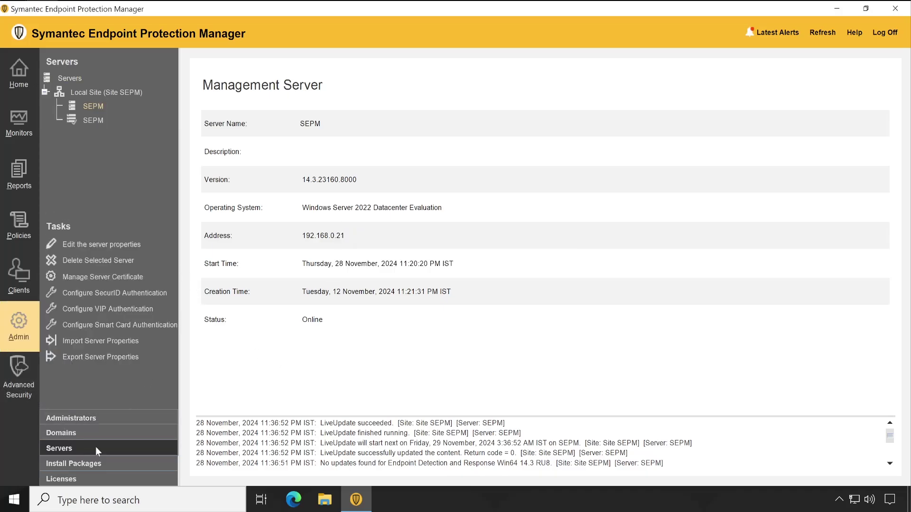
left_click(89, 414)
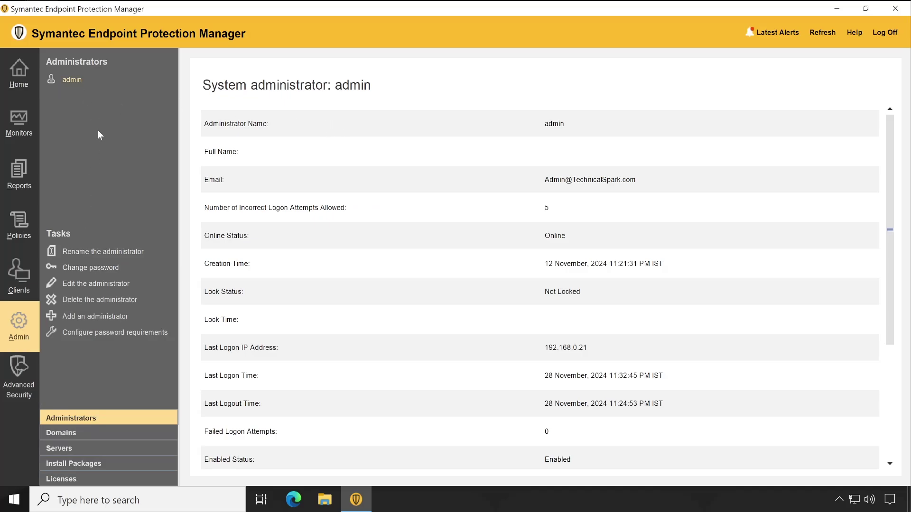
left_click(97, 319)
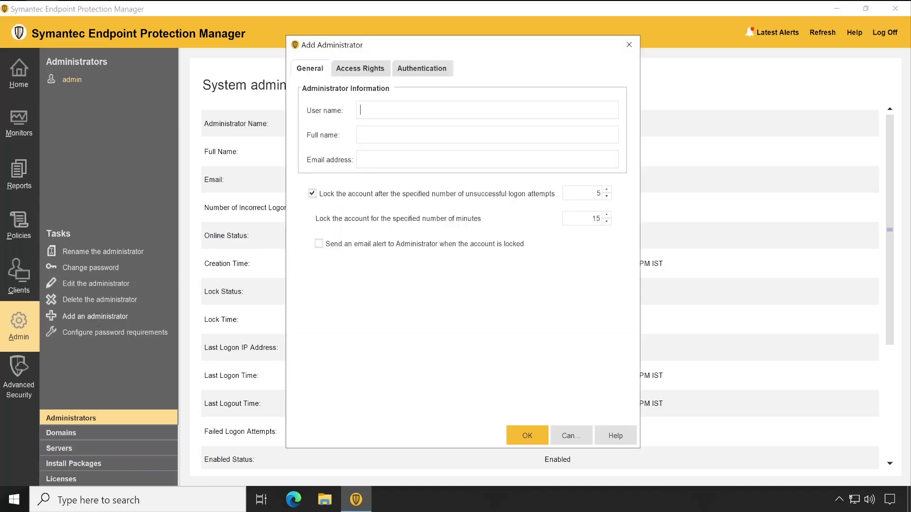
type("Sohan")
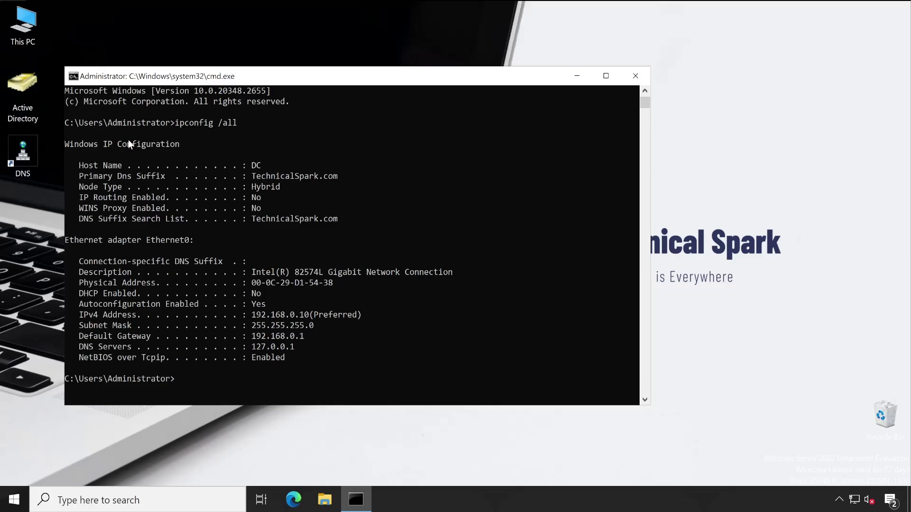
Launch Active Directory Users and Computers and check the domain user's Account tab logon names.
left_click(148, 144)
left_click(27, 93)
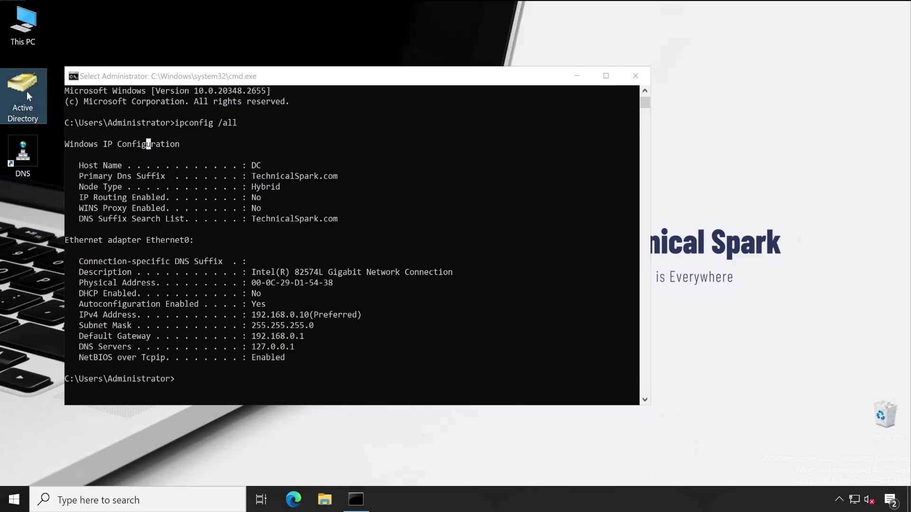
double_click(26, 91)
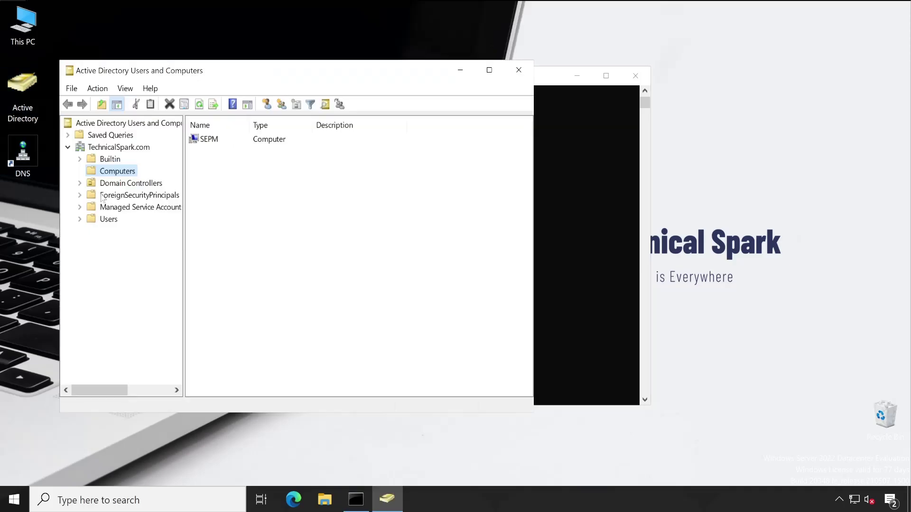
left_click(112, 224)
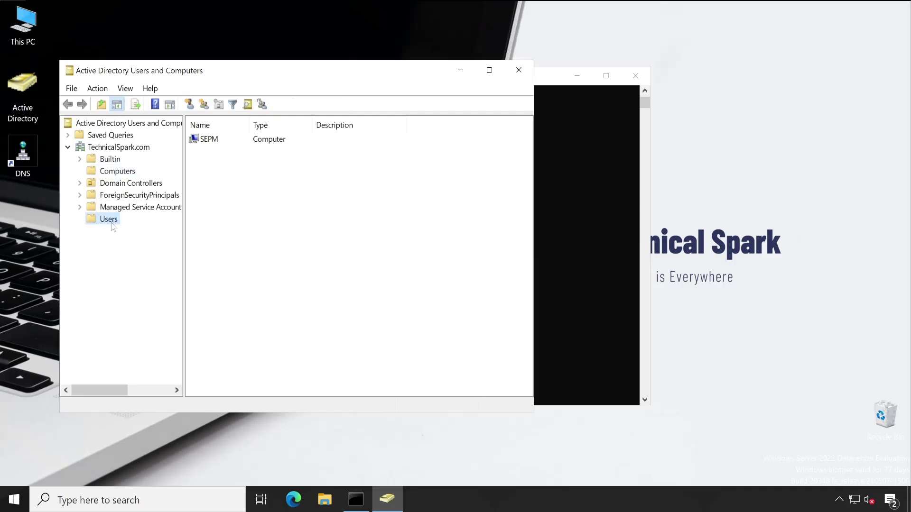
scroll(215, 357, "down", 2)
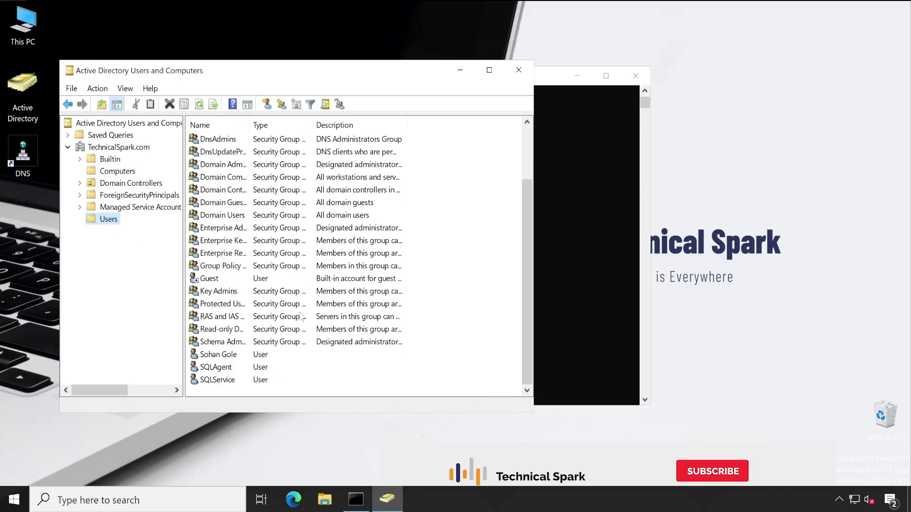
double_click(215, 357)
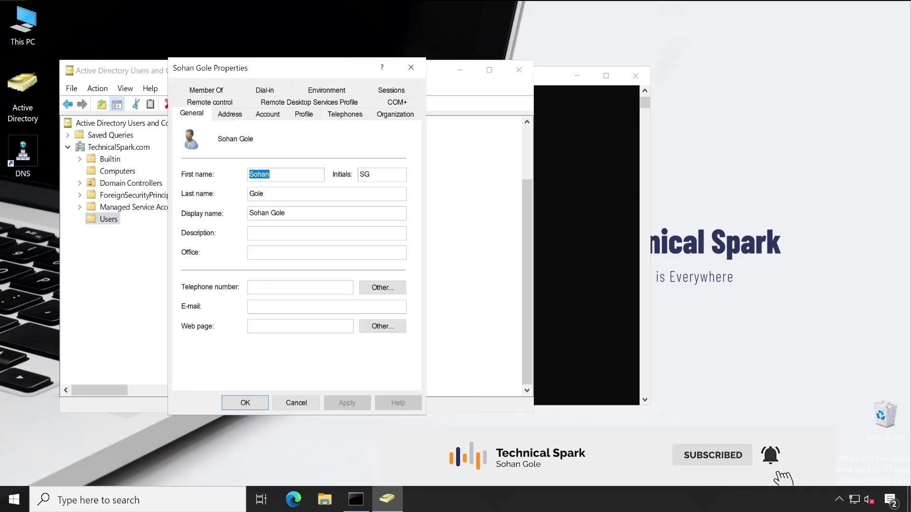
left_click(262, 116)
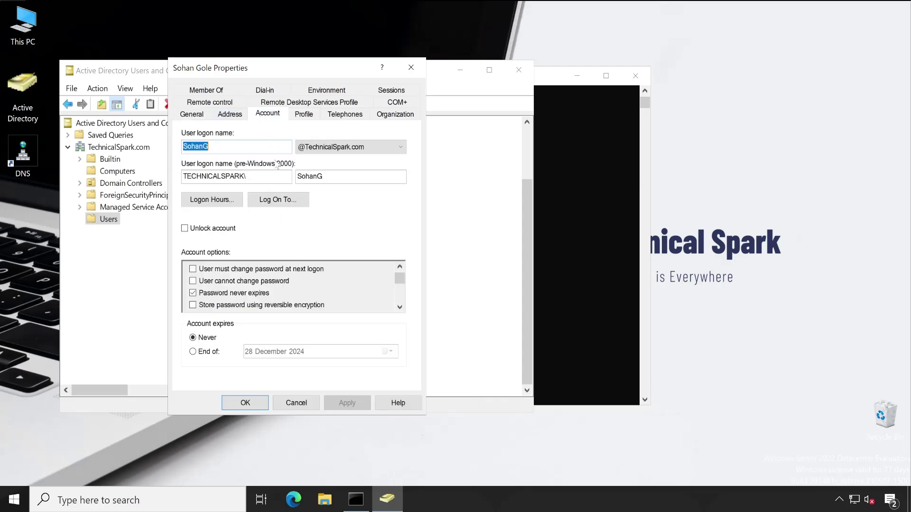
double_click(309, 176)
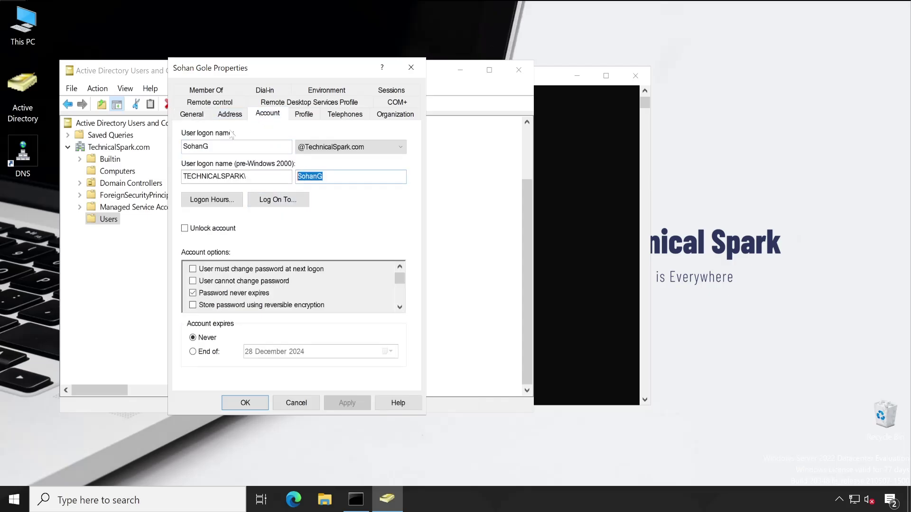
Enter the new administrator's full name and e-mail address, and enable the lockout e-mail alert.
left_click(295, 409)
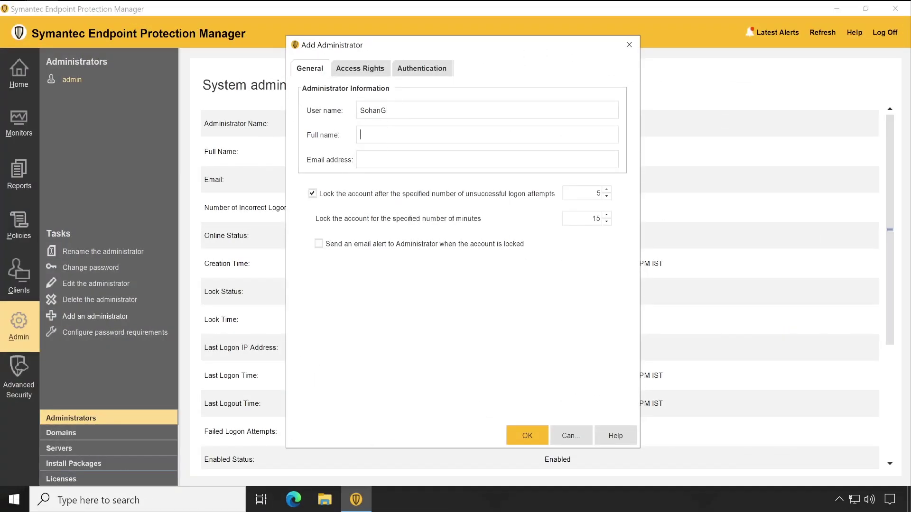
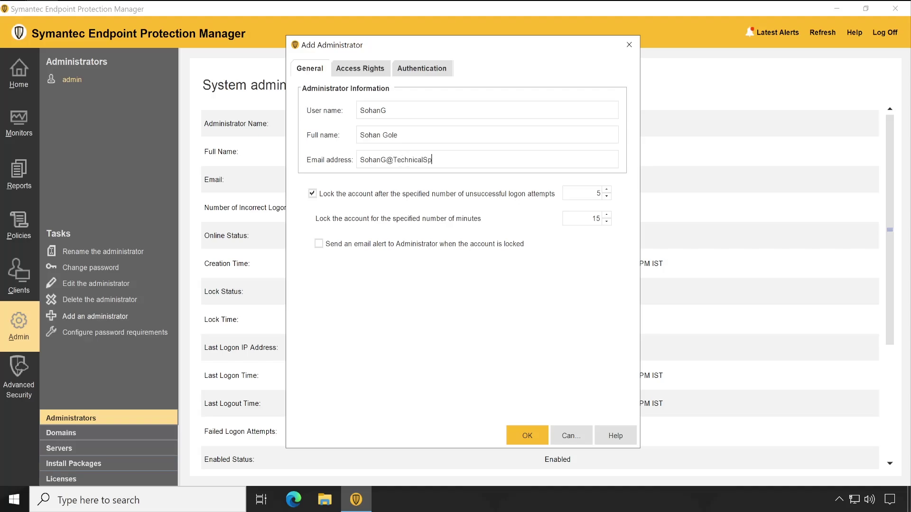
left_click(365, 246)
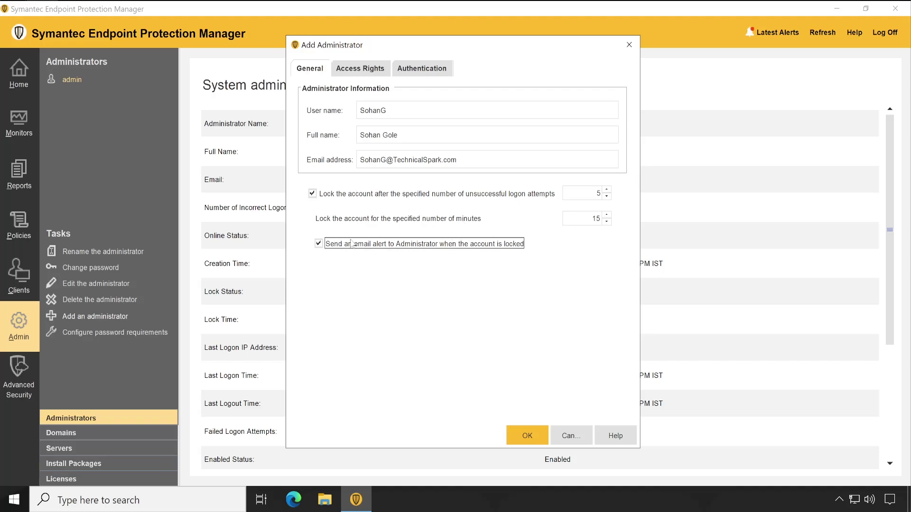
left_click(370, 71)
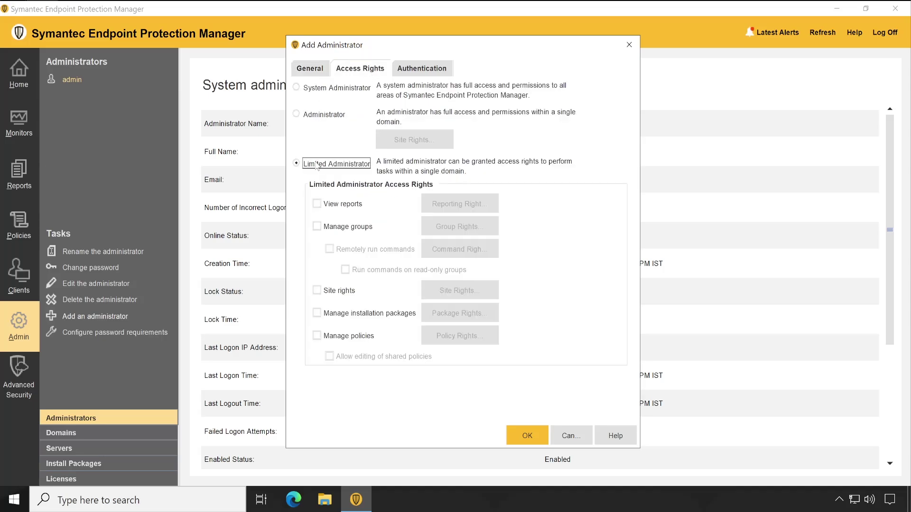
Compare with Limited Administrator, then choose the System Administrator role for the account.
left_click(331, 94)
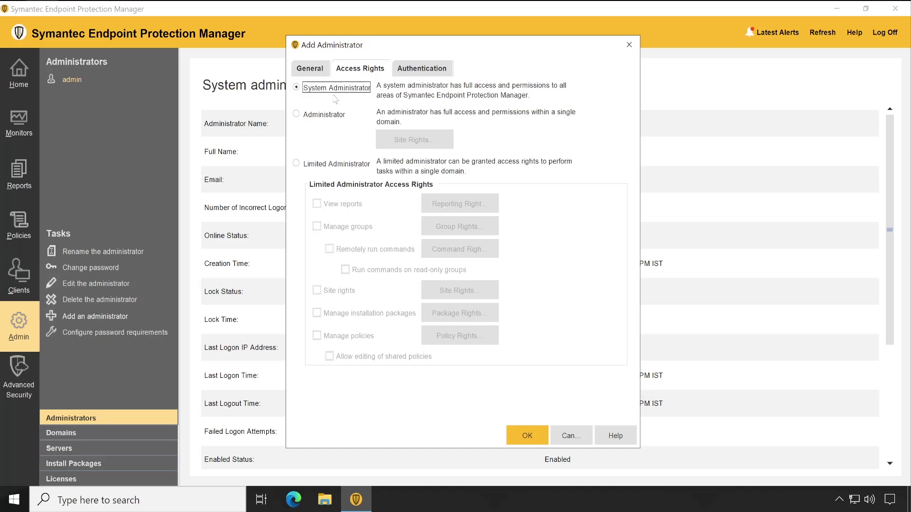
left_click(339, 166)
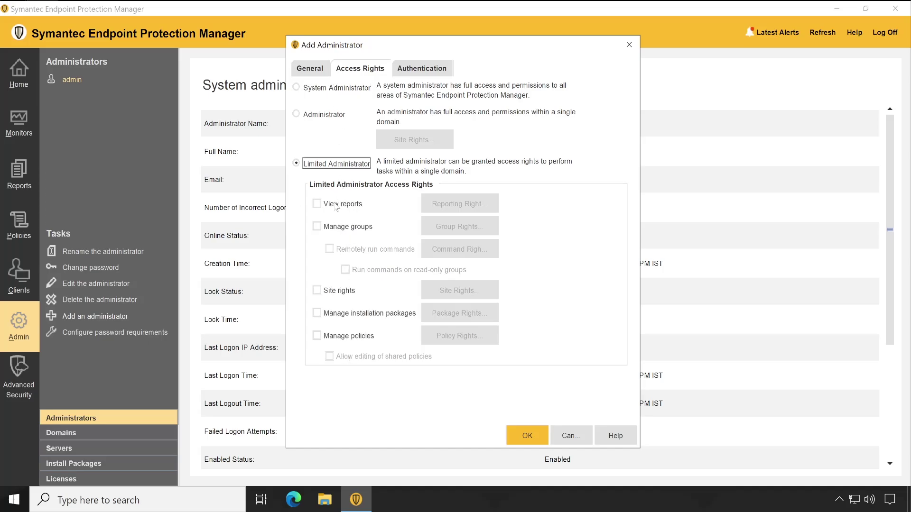
left_click(342, 90)
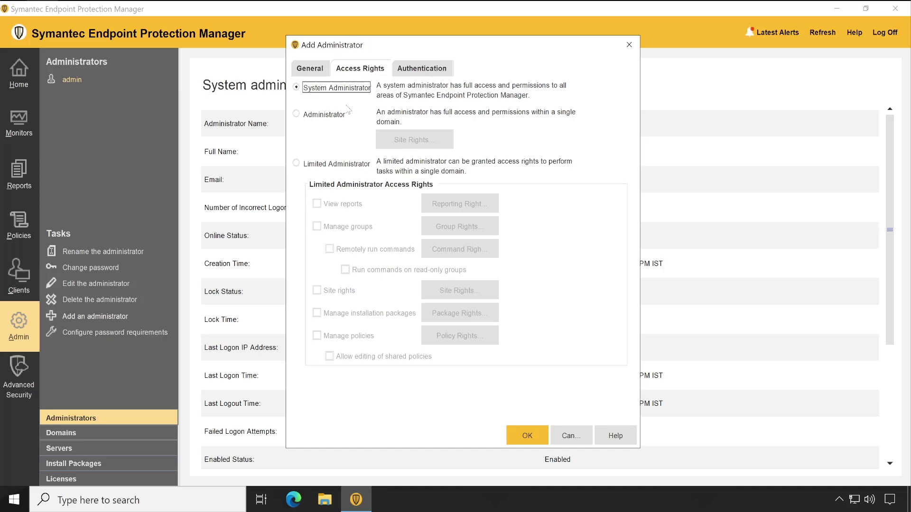
left_click(324, 165)
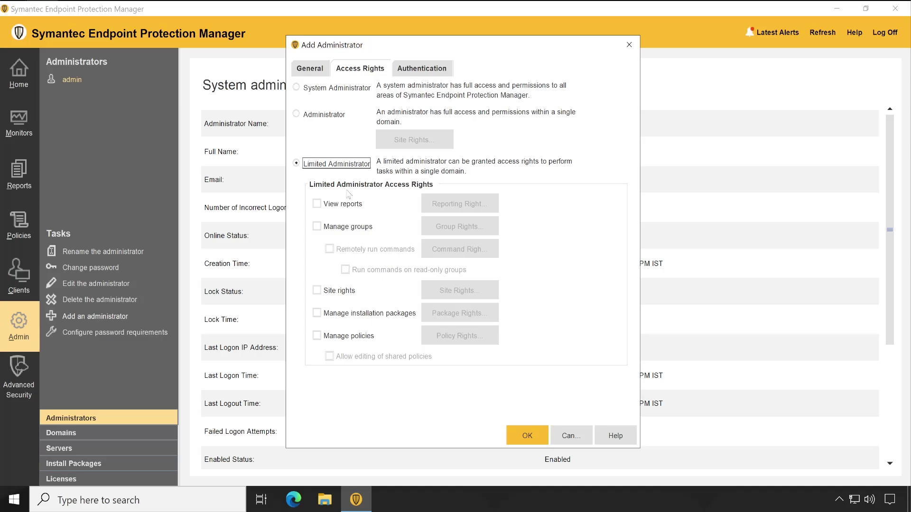
left_click(338, 89)
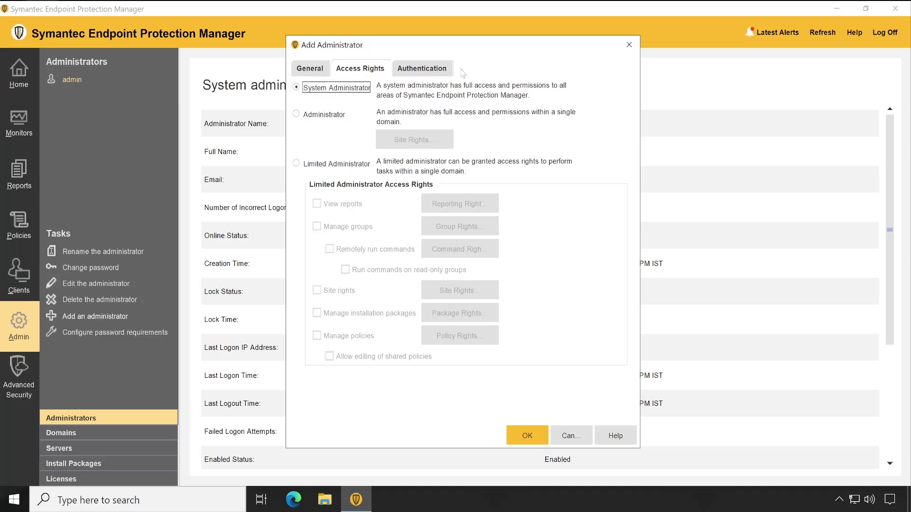
Set the account to Directory Authentication using the TechnicalSpark directory server.
left_click(437, 72)
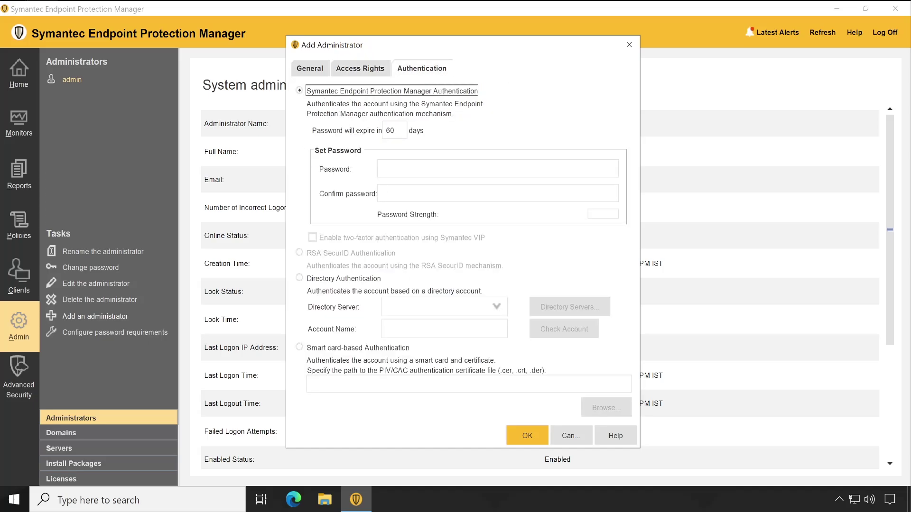
left_click(315, 70)
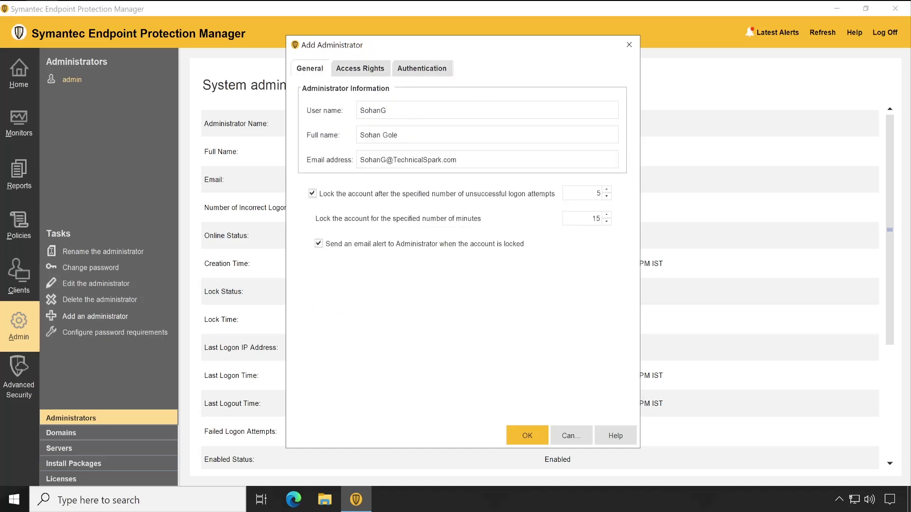
left_click(418, 71)
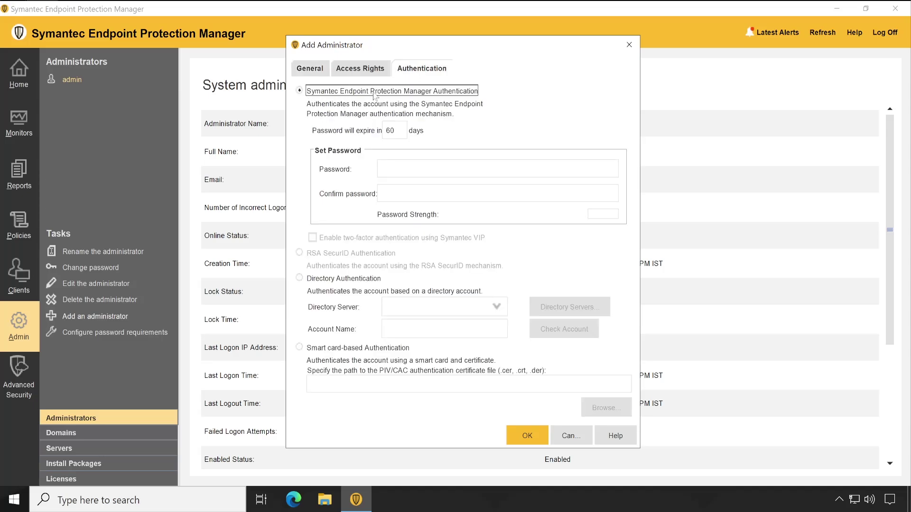
left_click(377, 196)
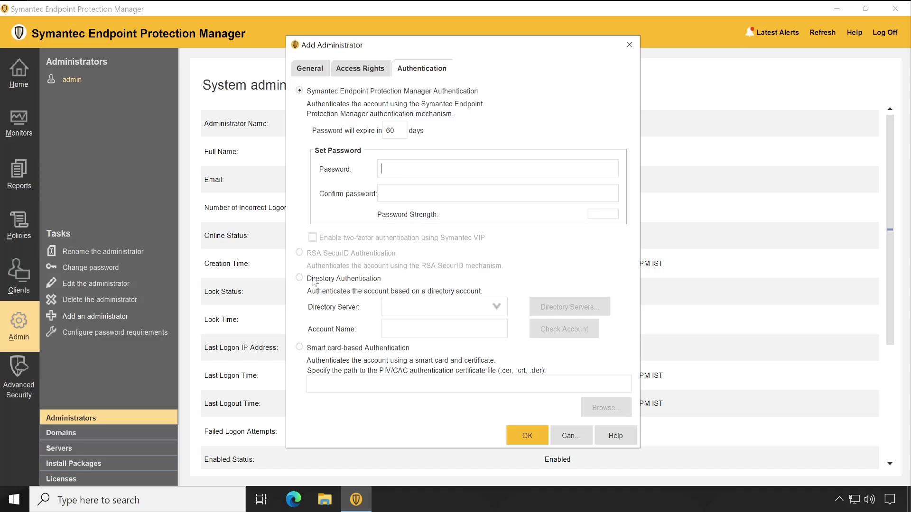
left_click(332, 280)
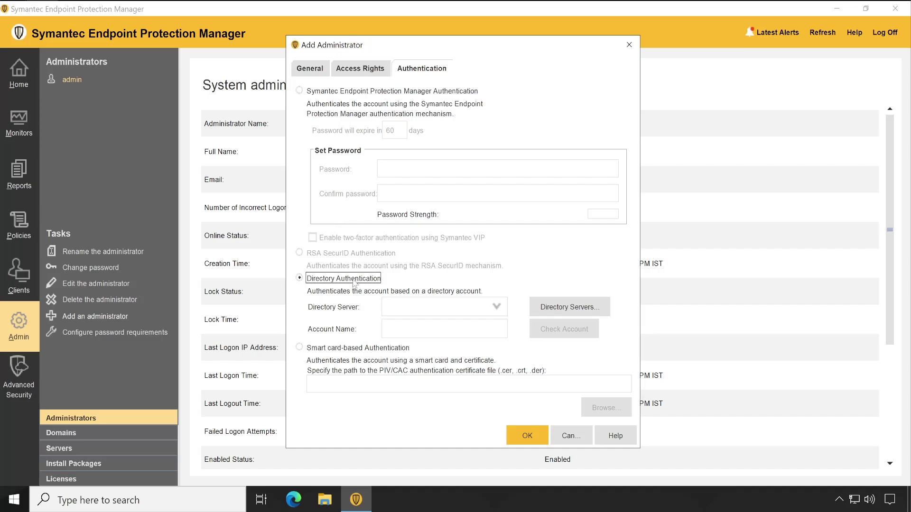
left_click(496, 309)
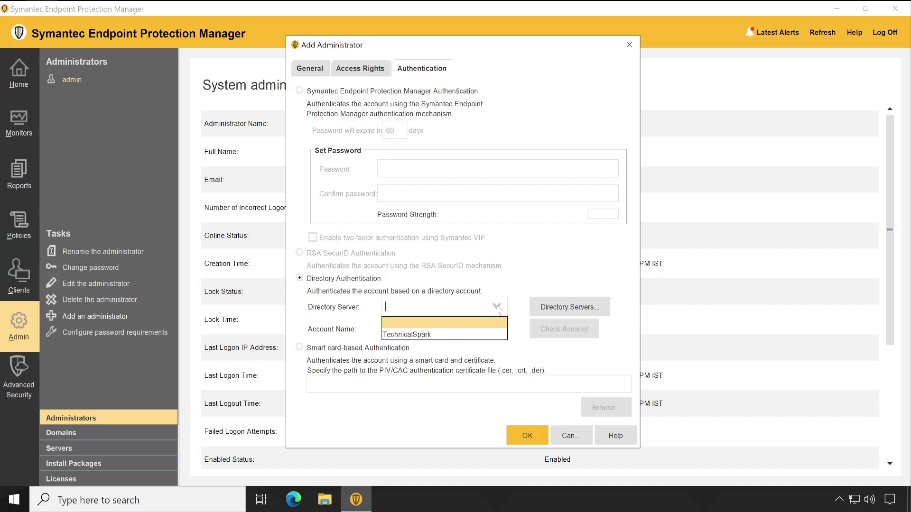
left_click(440, 336)
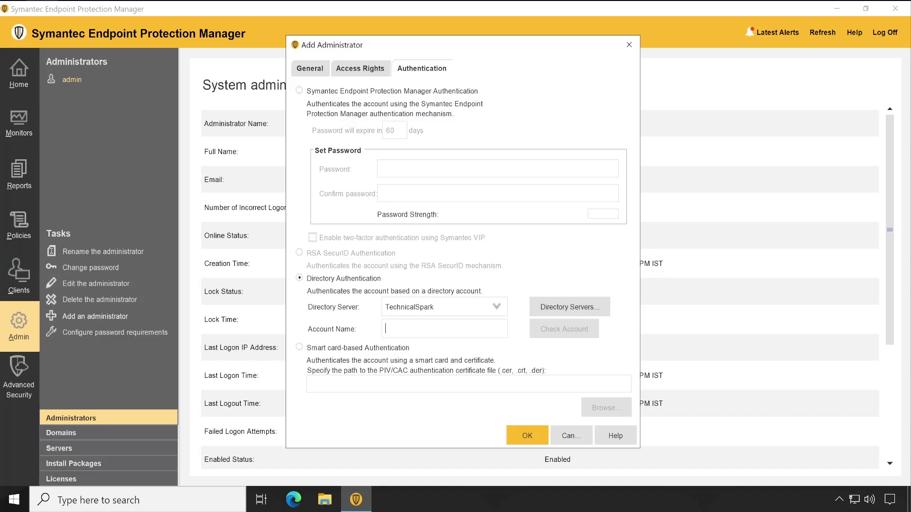
Enter the domain account name and verify it with Check Account, testing a wrong name too.
type("Sohan")
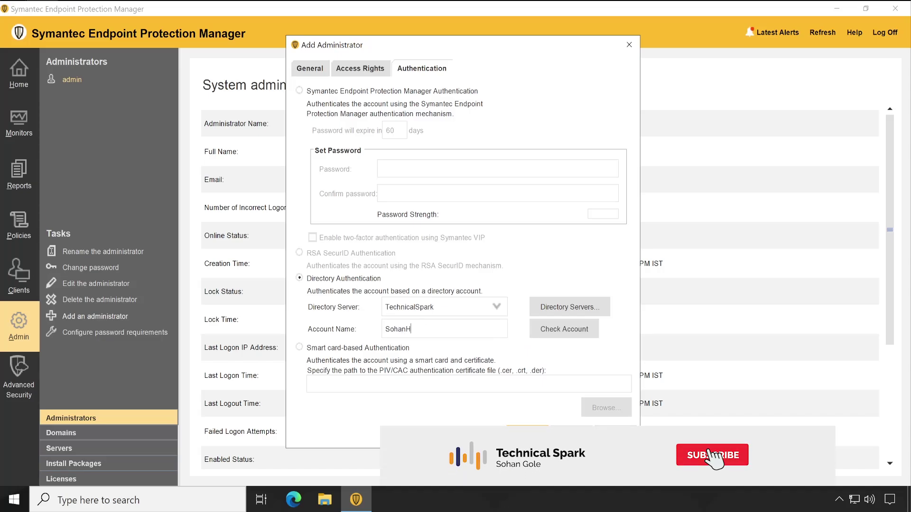
type("G")
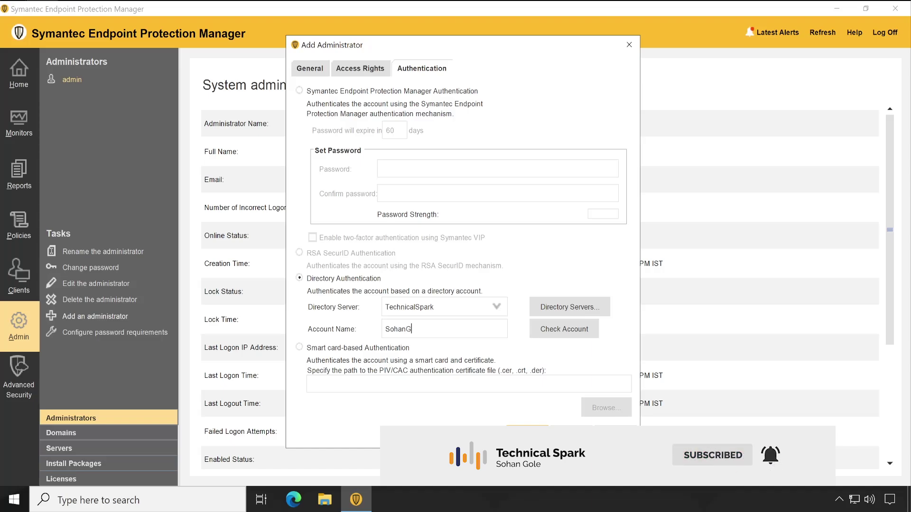
left_click(539, 330)
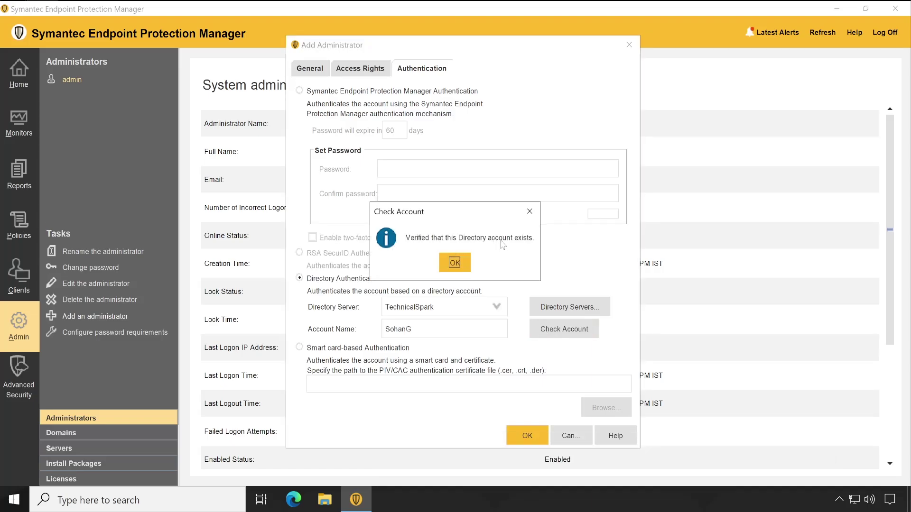
left_click(457, 264)
type("1")
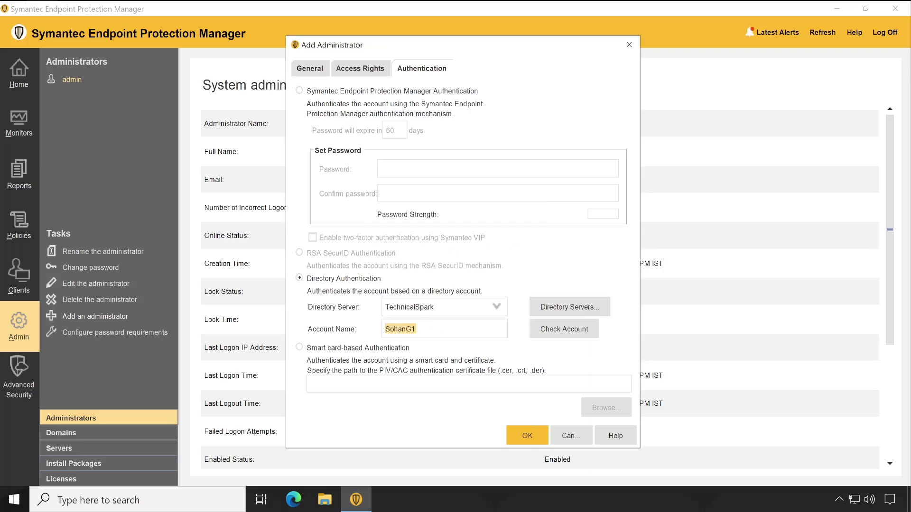
left_click(549, 333)
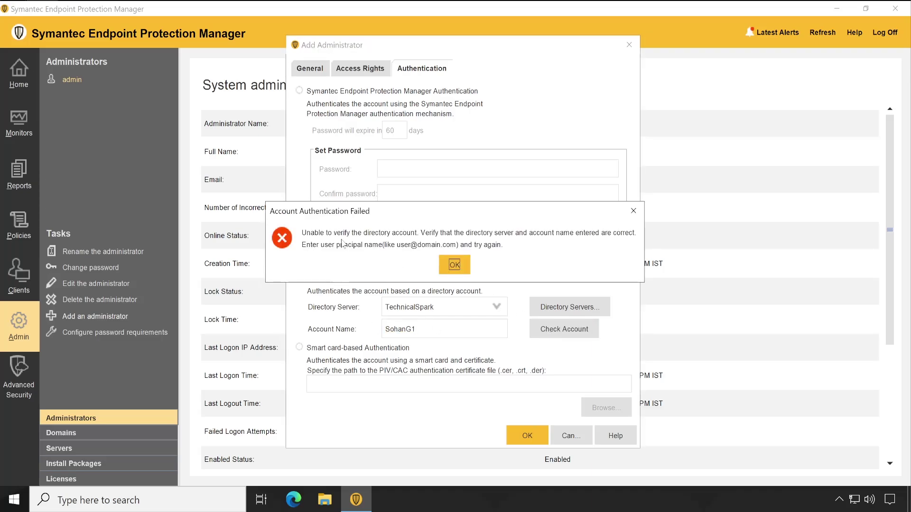
left_click(439, 261)
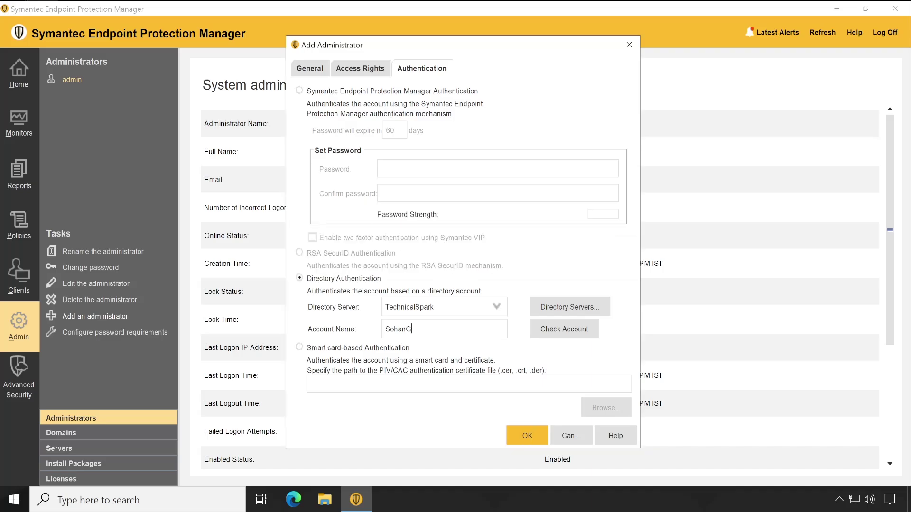
left_click(551, 334)
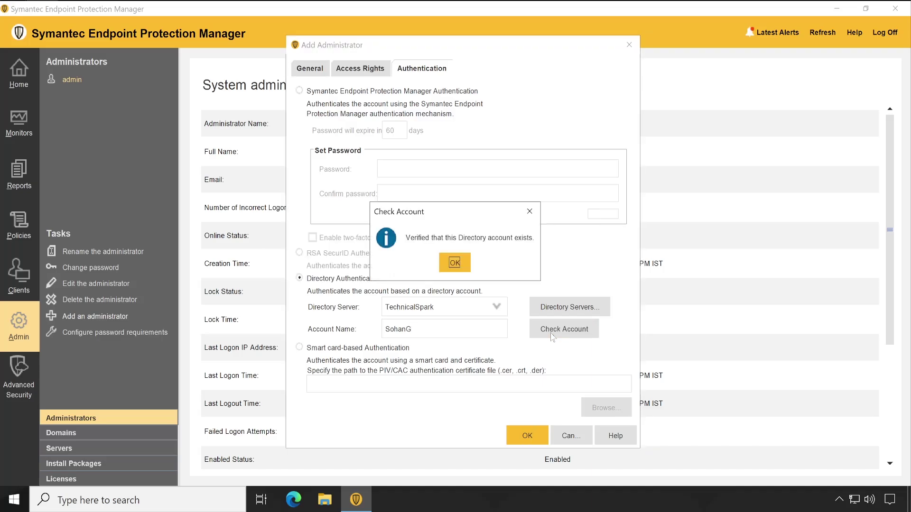
left_click(455, 264)
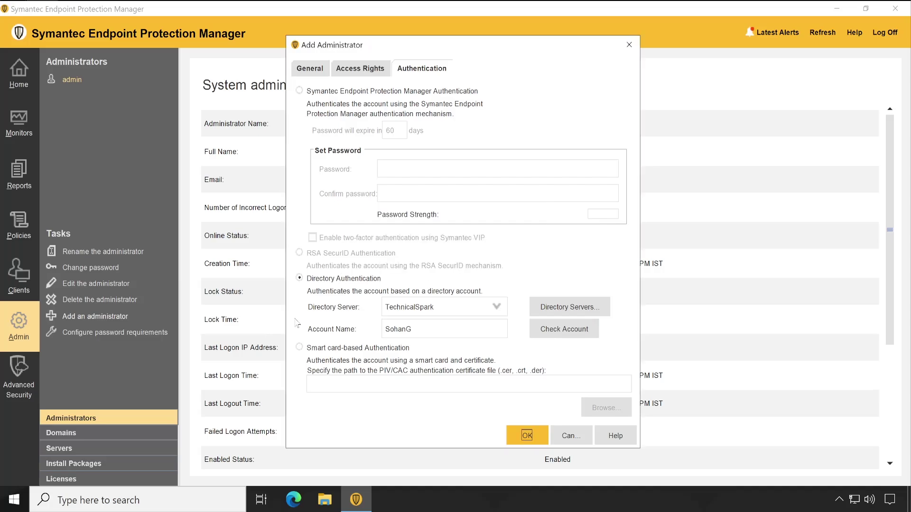
Save the new administrator and confirm the change by pasting the current password.
left_click(527, 436)
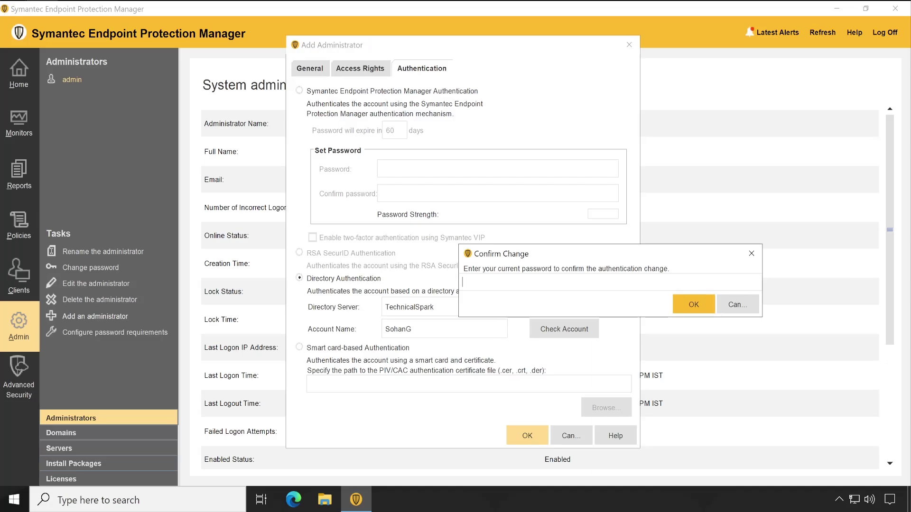
left_click_drag(549, 257, 436, 164)
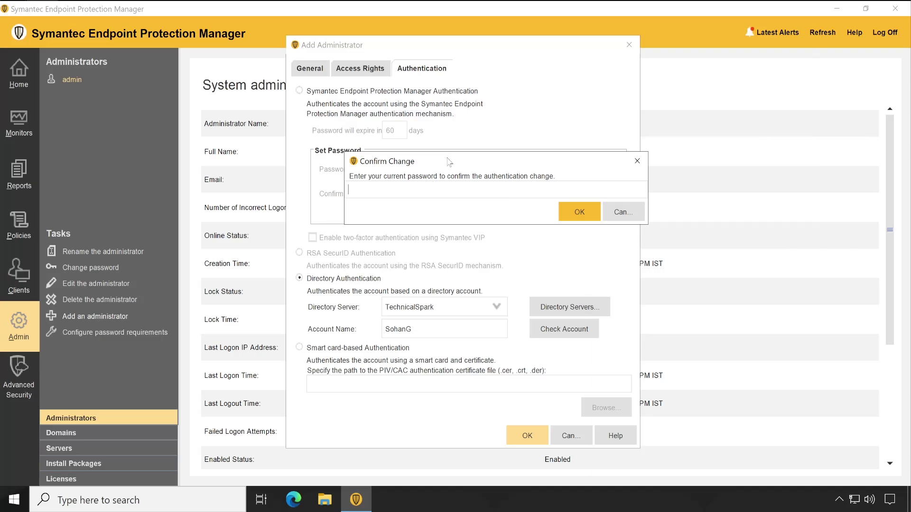
left_click(408, 189)
key("ctrl+v")
left_click_drag(488, 163, 448, 170)
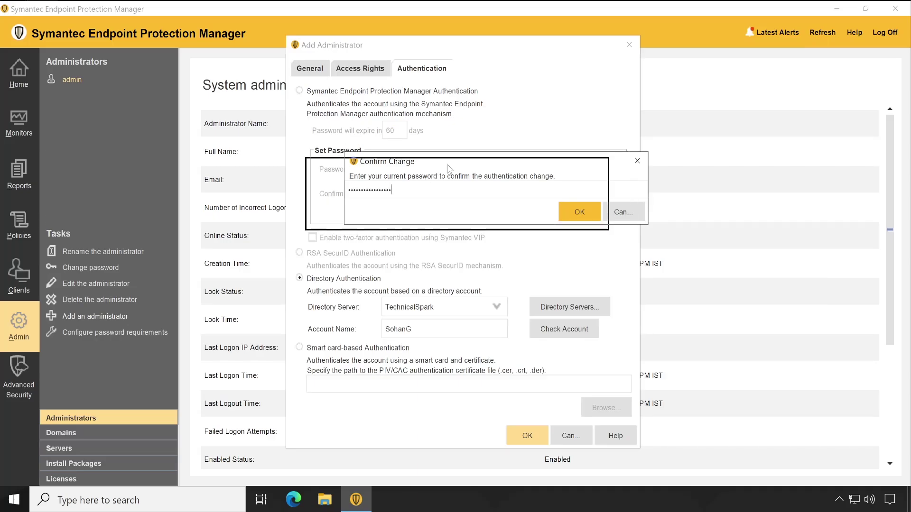
left_click(541, 219)
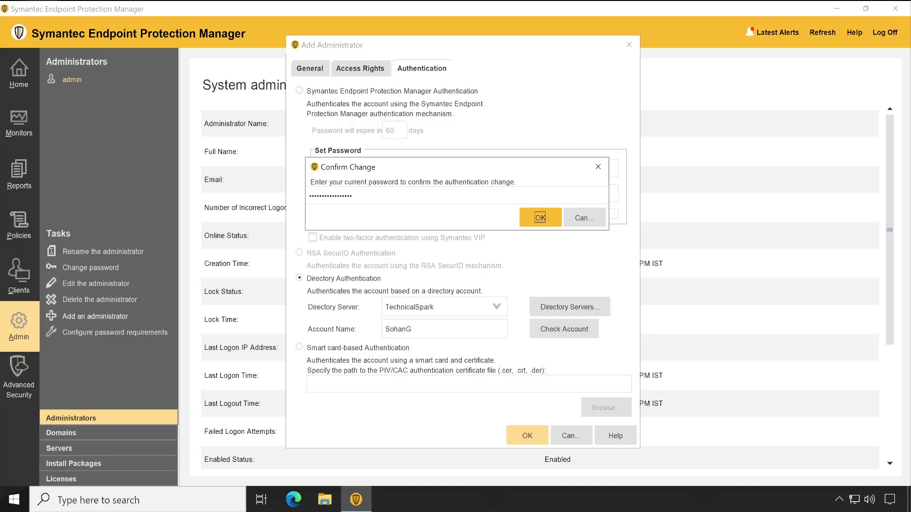
left_click(540, 217)
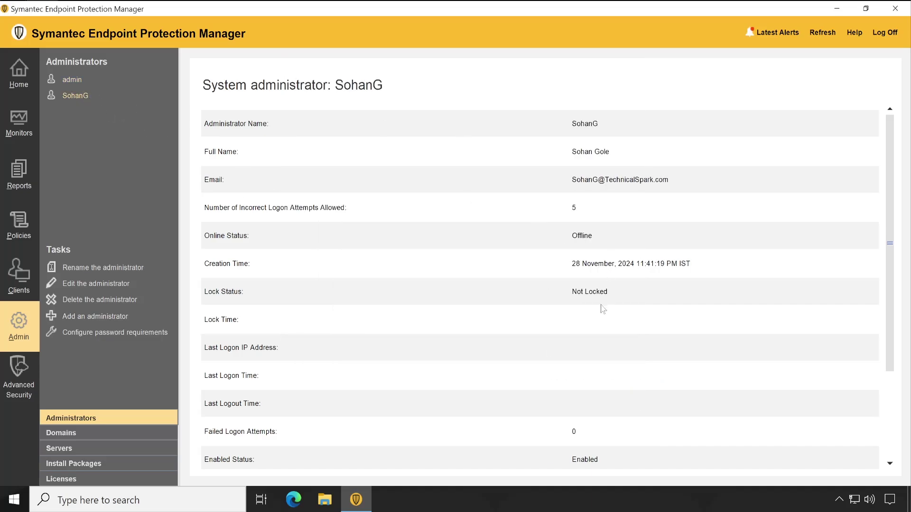
scroll(601, 326, "down", 3)
scroll(596, 353, "up", 3)
scroll(602, 347, "down", 3)
scroll(600, 345, "down", 1)
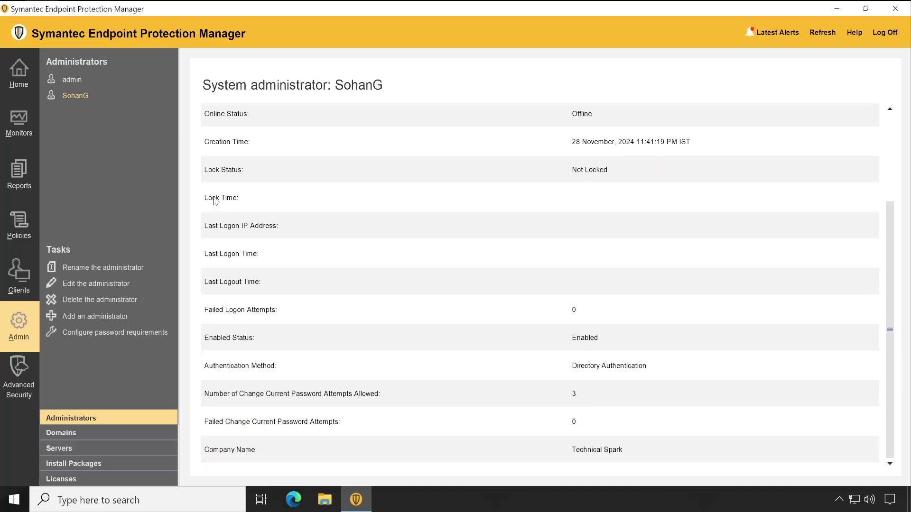
scroll(513, 325, "up", 3)
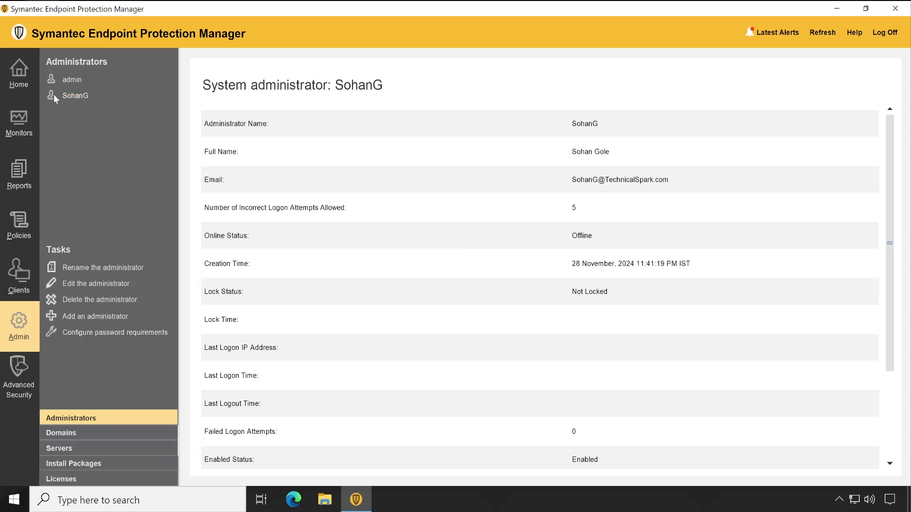
left_click(90, 337)
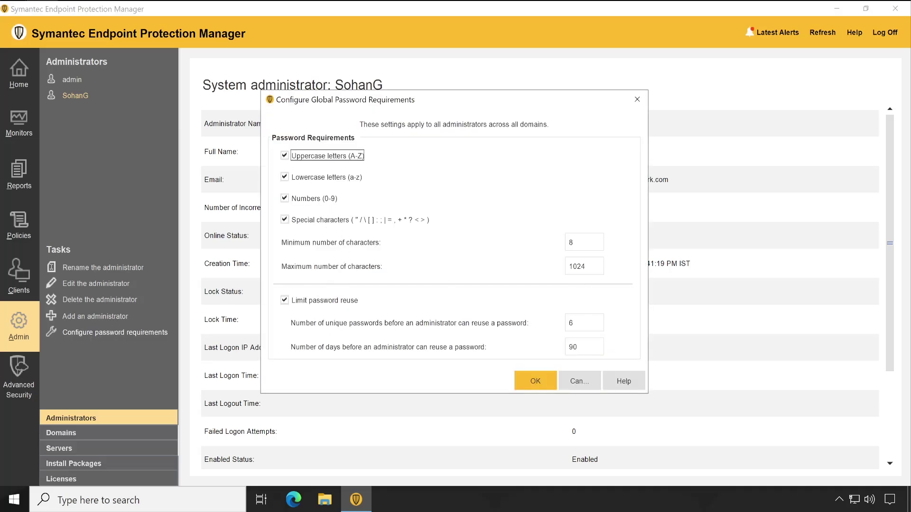
double_click(572, 242)
left_click(577, 384)
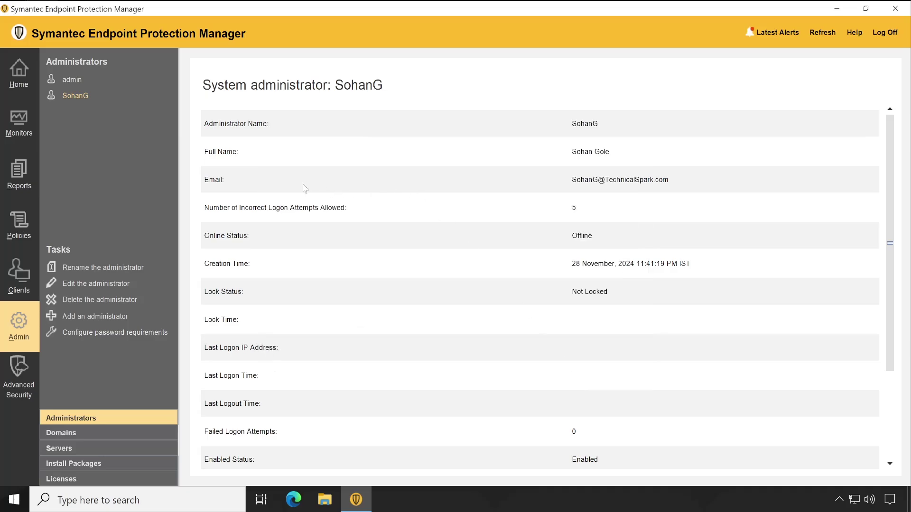
Log off and log back on with the new directory administrator's credentials, accepting the certificate.
left_click(885, 34)
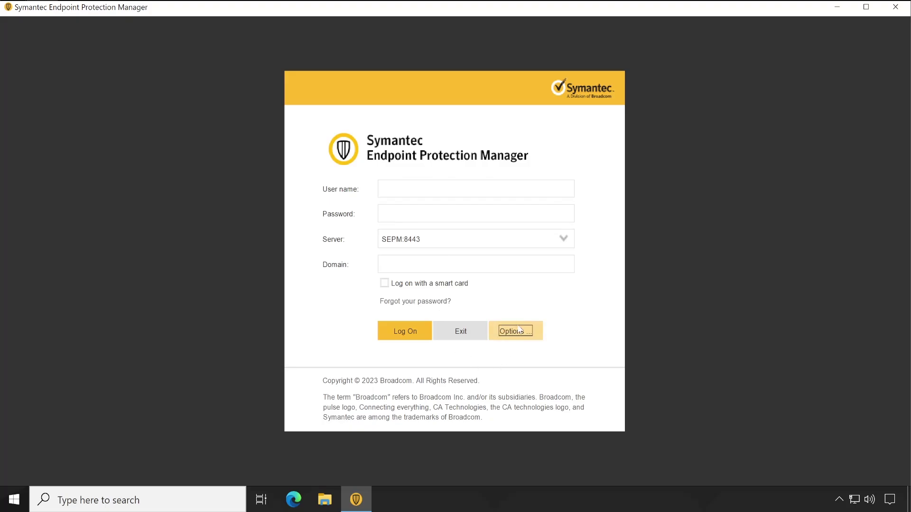
left_click(405, 332)
type("sohang")
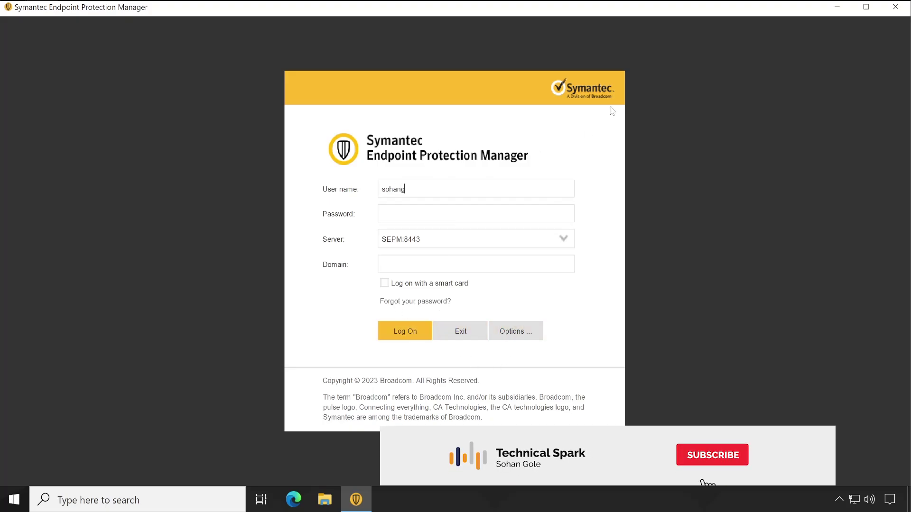
key("Tab")
type("••••••")
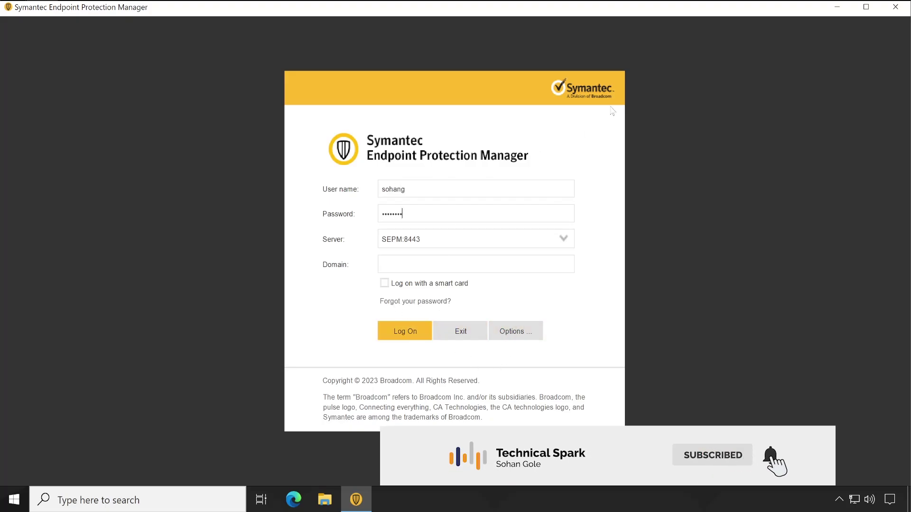
type("•••")
key("Tab")
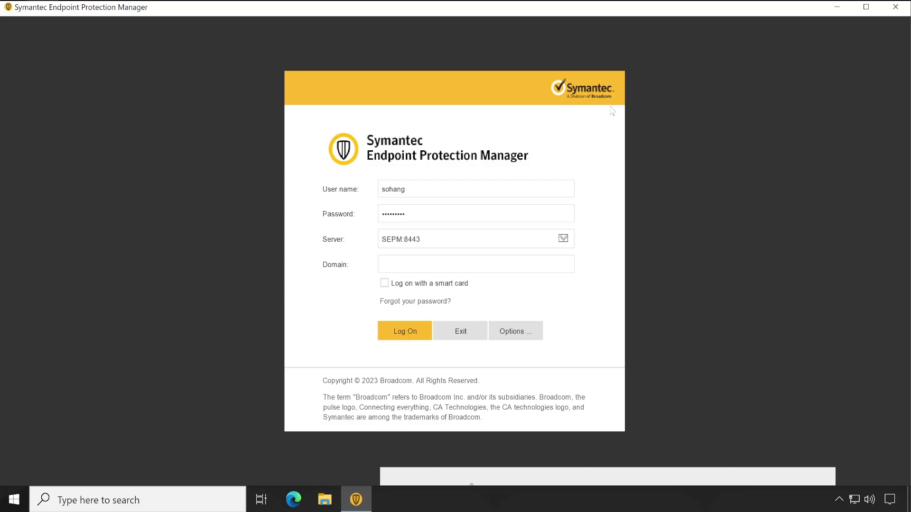
key("Tab")
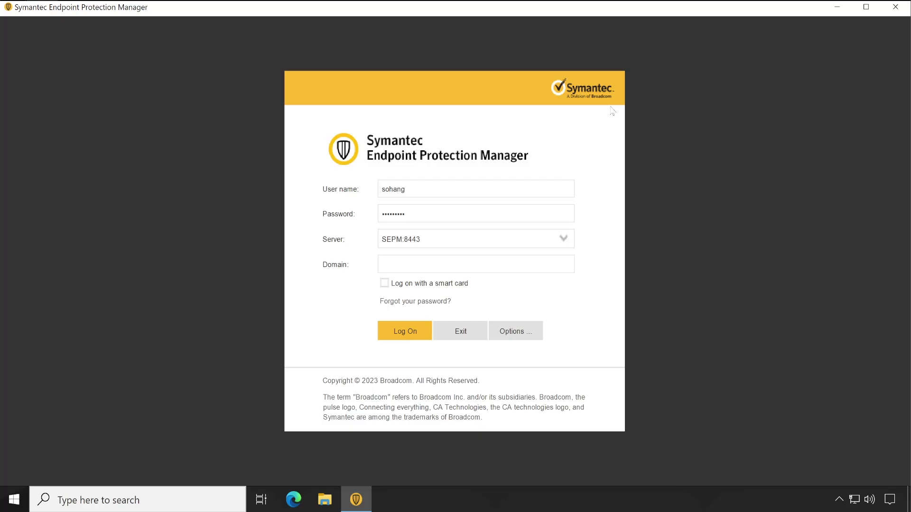
left_click(403, 331)
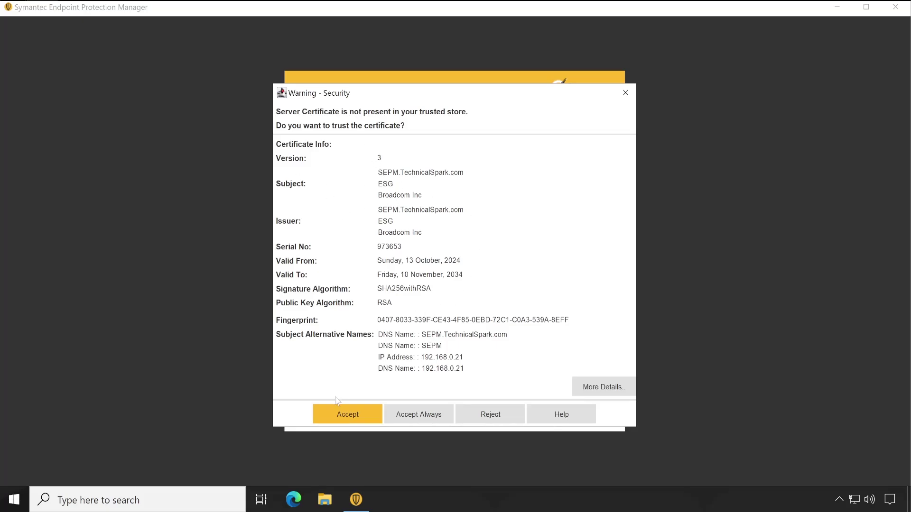
left_click(346, 419)
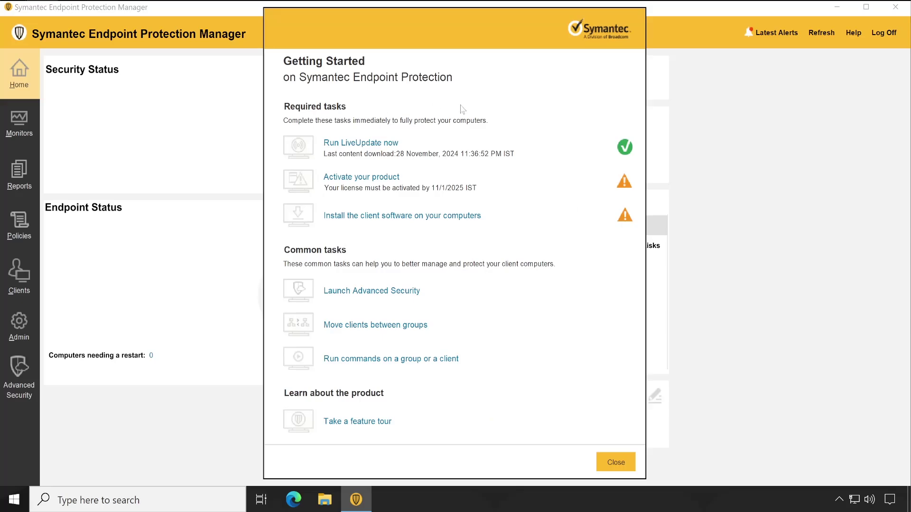
left_click(615, 462)
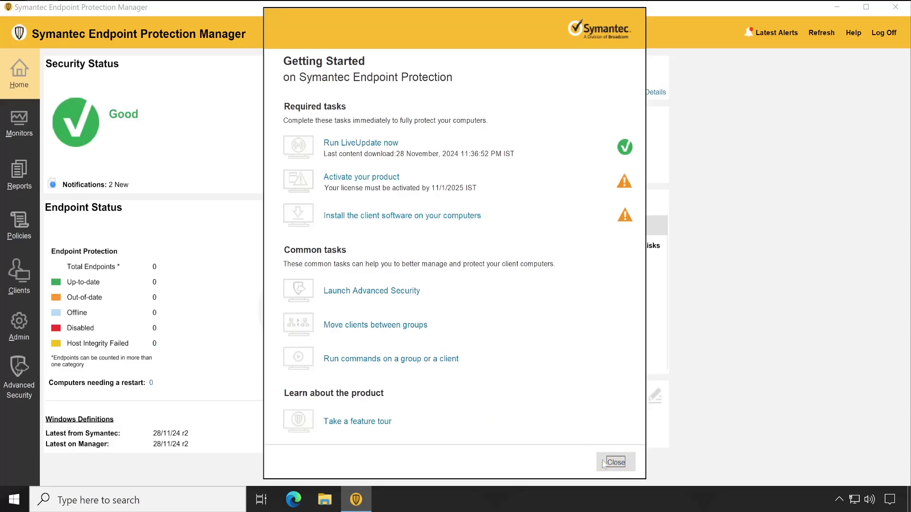
Log off and retry logon with the domain 'technicalspa', which is rejected as incorrect credentials.
left_click(890, 34)
type("sohang")
key("Tab")
type("******")
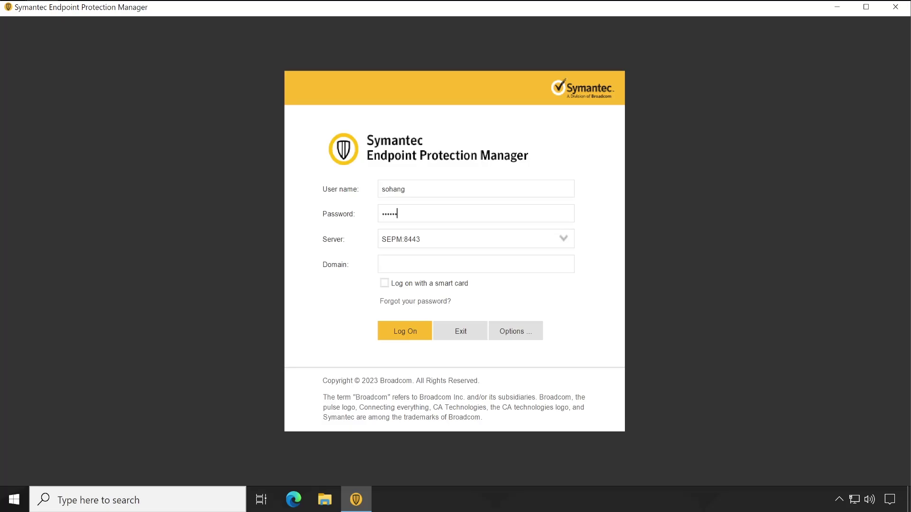
key("Tab")
key("Tab")
type("technicalspa")
left_click(415, 334)
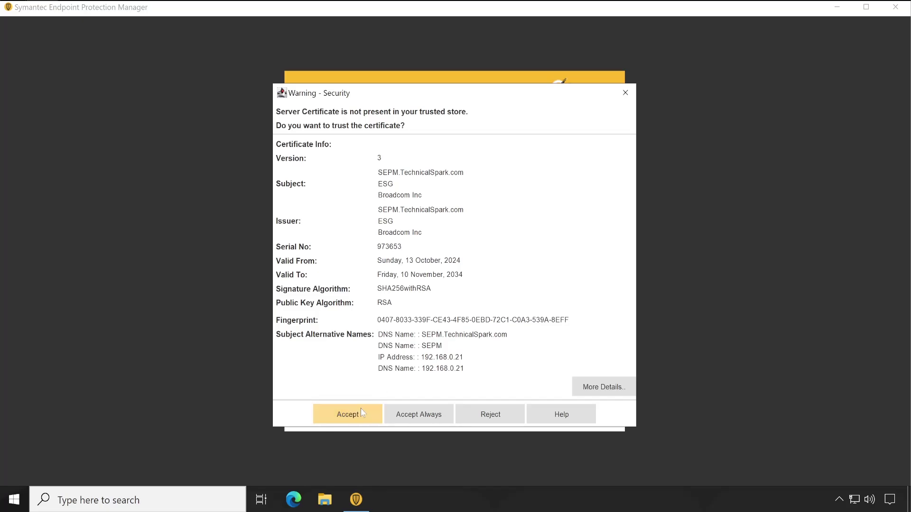
left_click(368, 409)
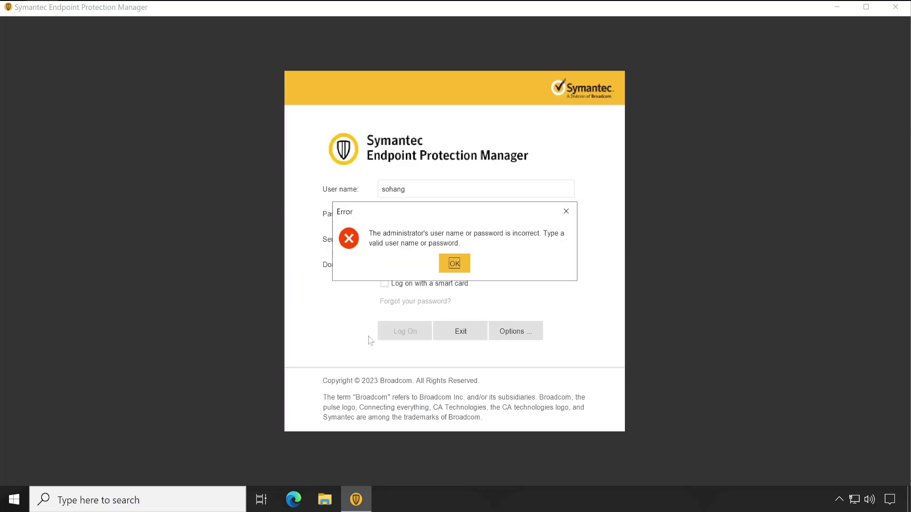
left_click(454, 264)
Clear the domain, keep server SEPM:8443, and log on again successfully.
left_click_drag(453, 264, 380, 263)
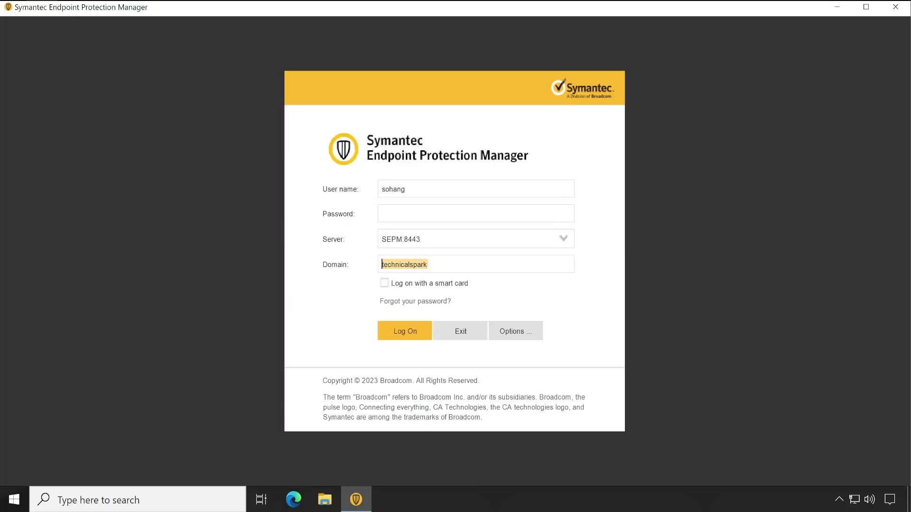
key("BackSpace")
left_click(525, 332)
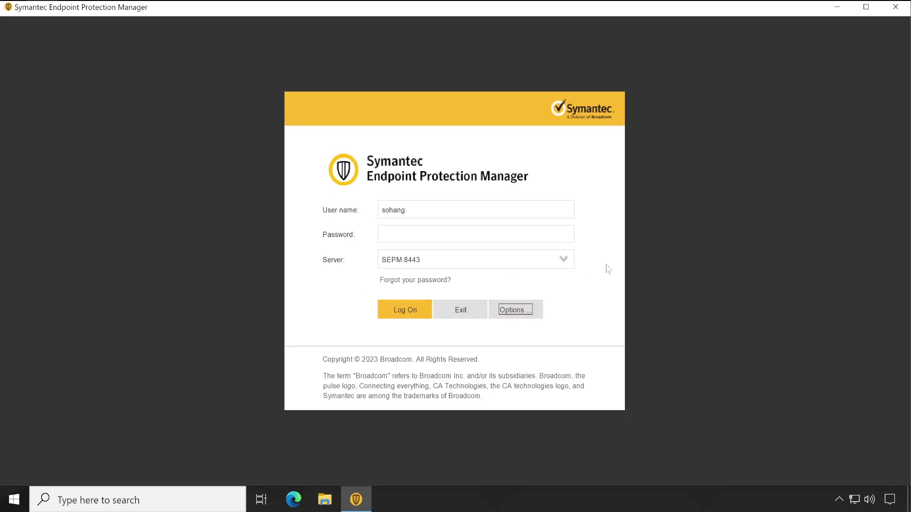
left_click(565, 259)
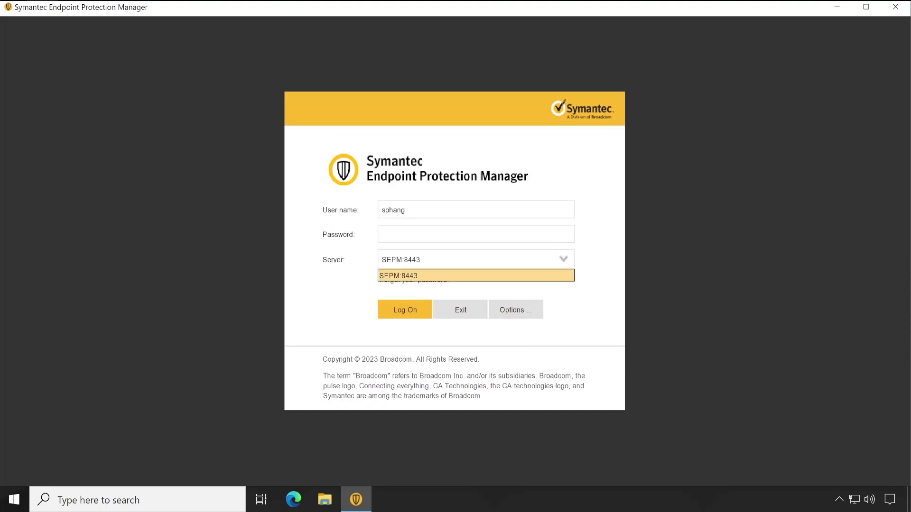
left_click(583, 220)
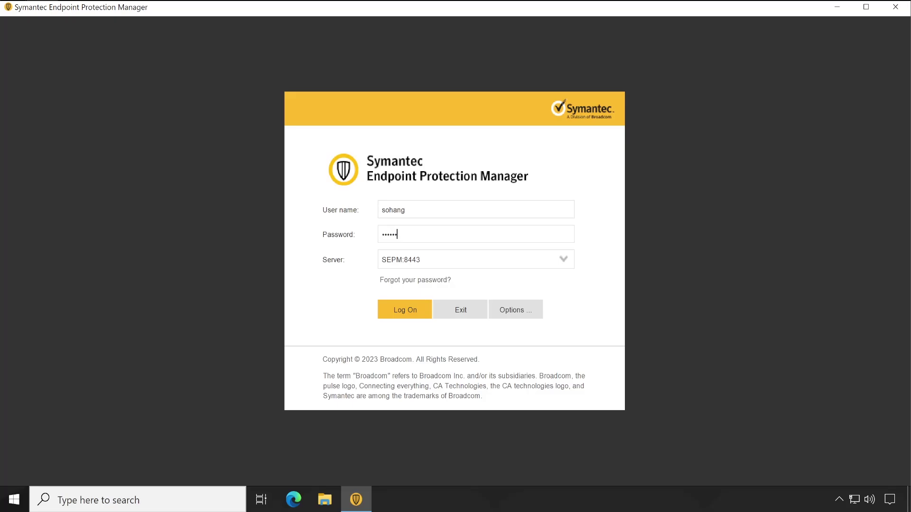
left_click(414, 301)
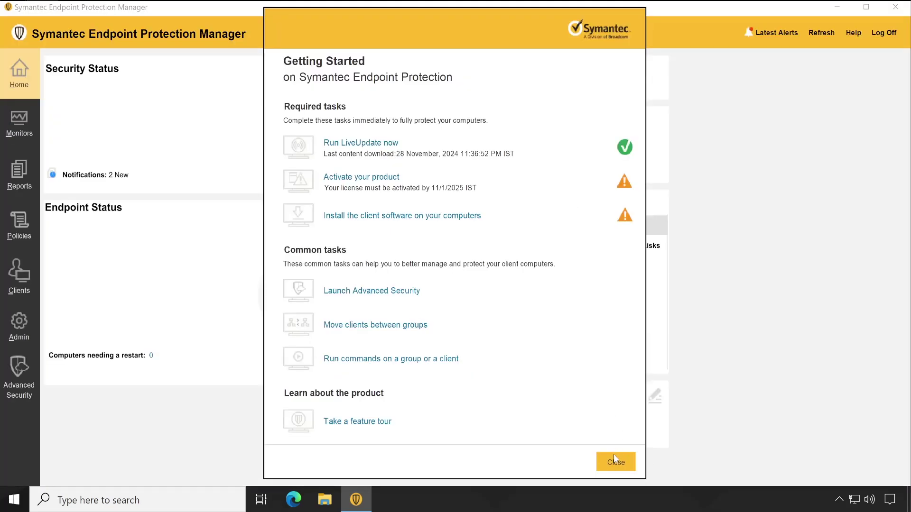
View the directory administrator under Admin > Administrators: Online, last logon from 192.168.0.21.
left_click(612, 459)
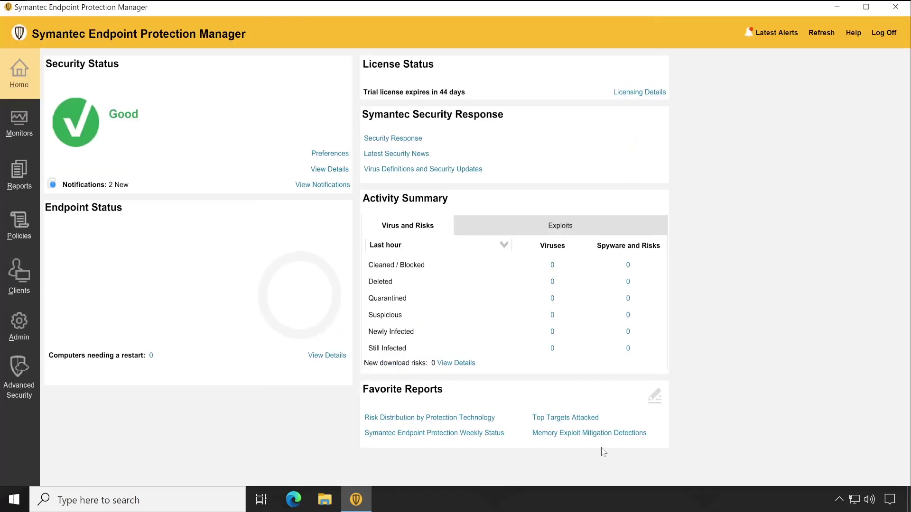
left_click(19, 329)
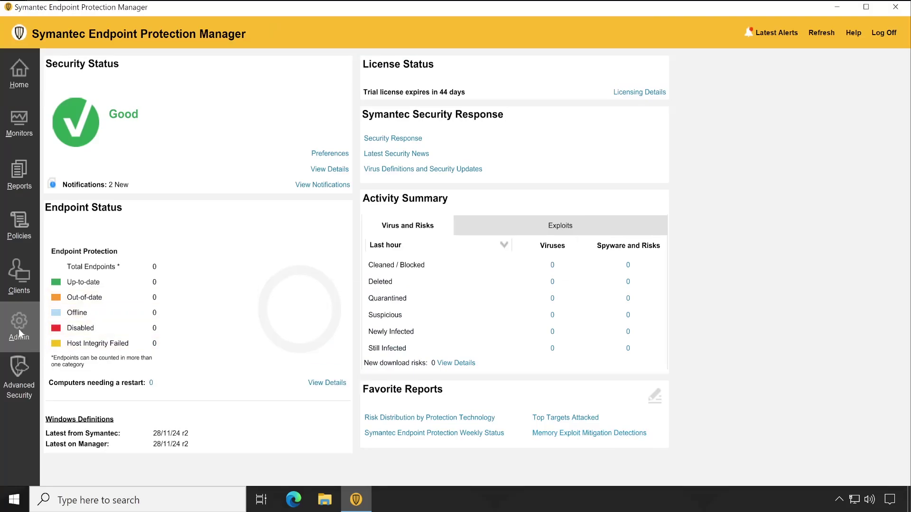
left_click(76, 96)
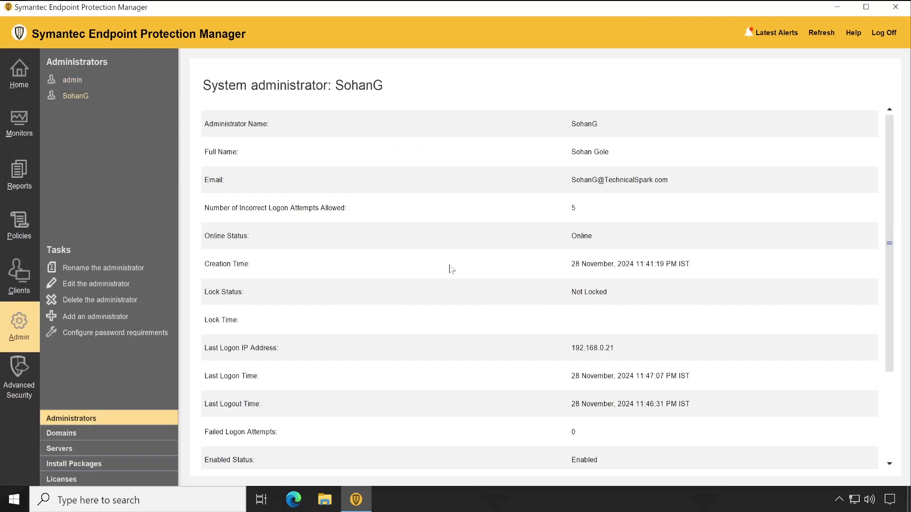
scroll(561, 368, "down", 3)
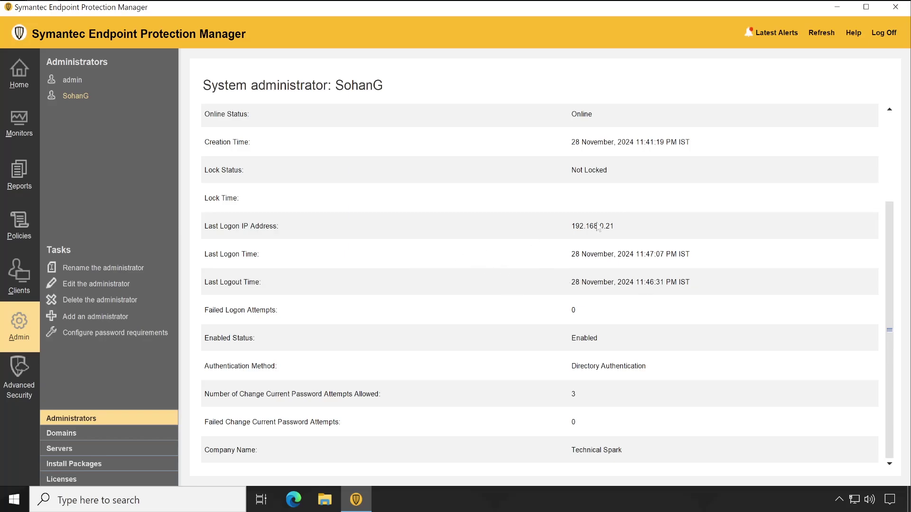
scroll(491, 358, "up", 3)
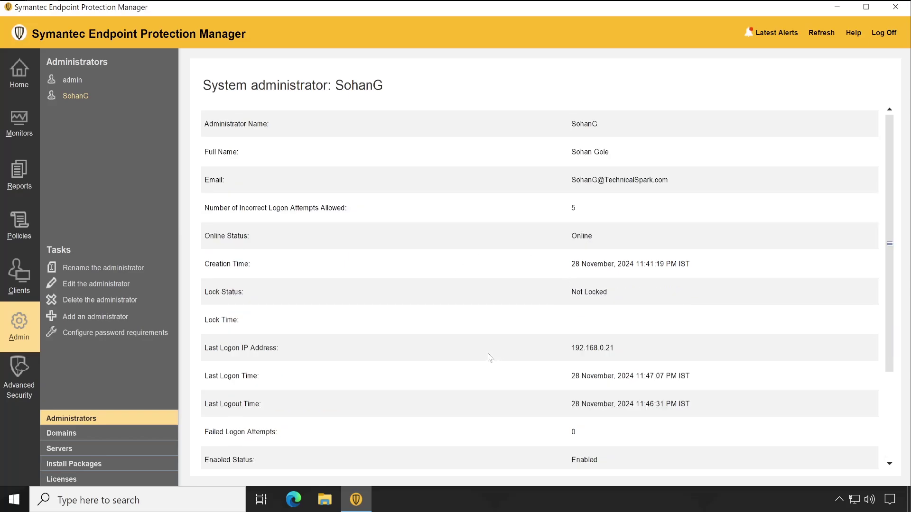